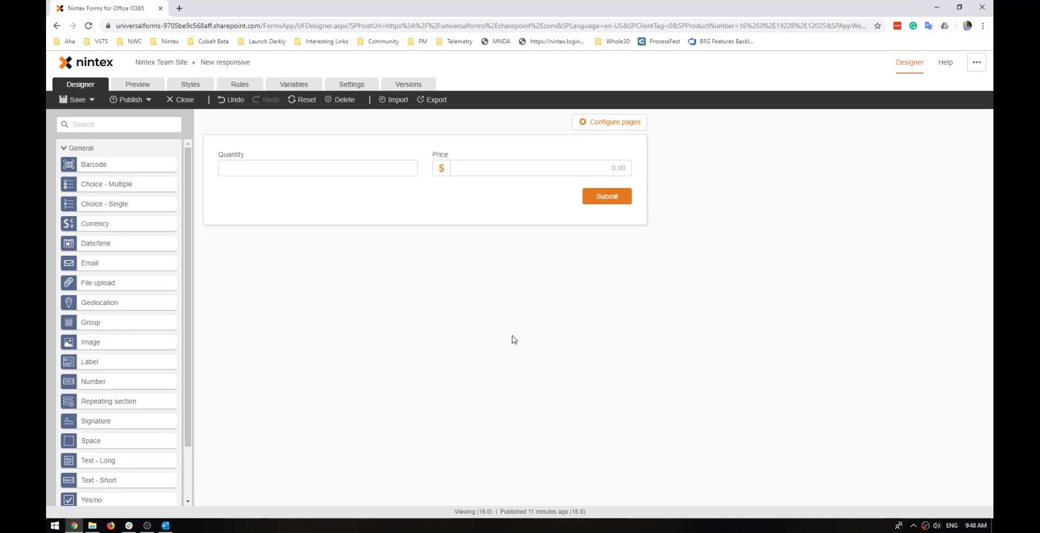
Add a Label control to the form beside the Price field and open its settings.
{"action": "scroll", "coordinate": [158, 325], "scroll_direction": "down", "scroll_amount": 2}
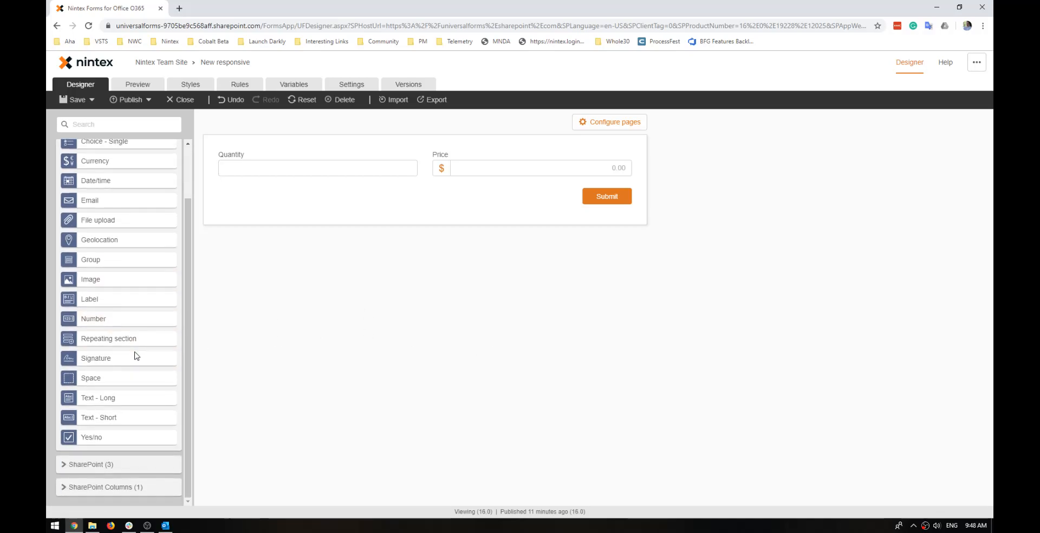
{"action": "left_click_drag", "start_coordinate": [120, 299], "coordinate": [615, 164]}
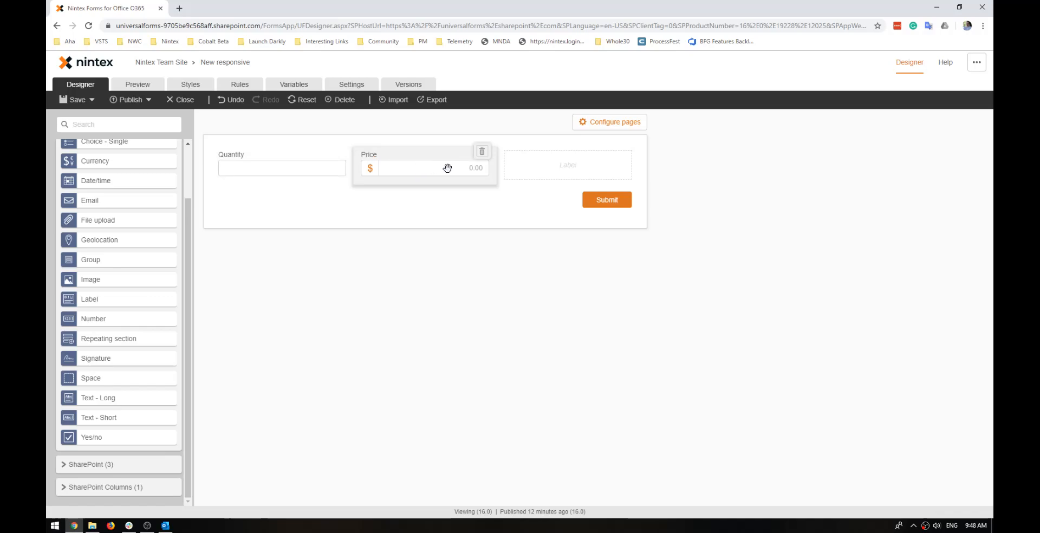
{"action": "left_click", "coordinate": [574, 162]}
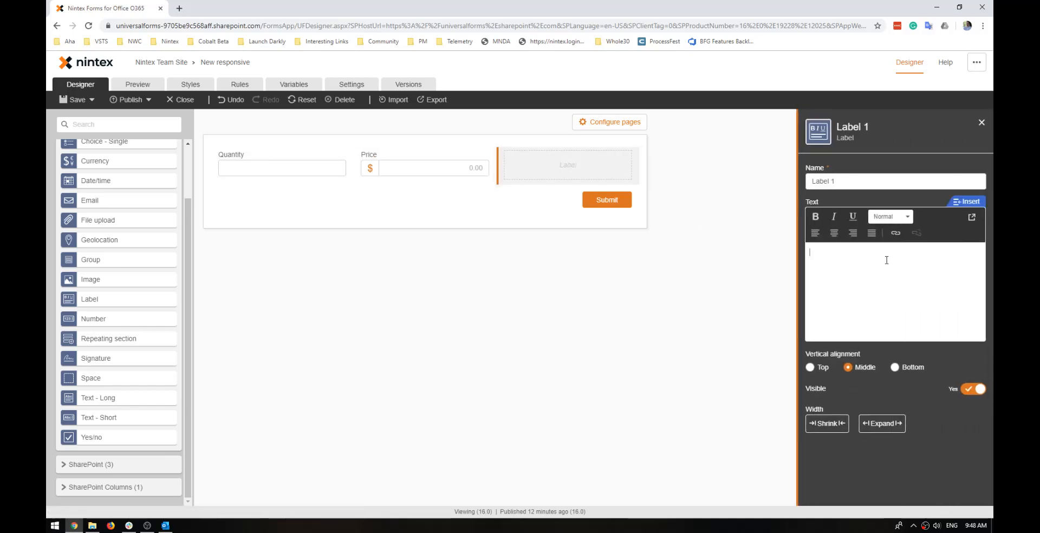
Start creating a form variable of type Text named lbl_Total to insert into the label's text.
{"action": "left_click", "coordinate": [968, 201]}
{"action": "left_click", "coordinate": [295, 157]}
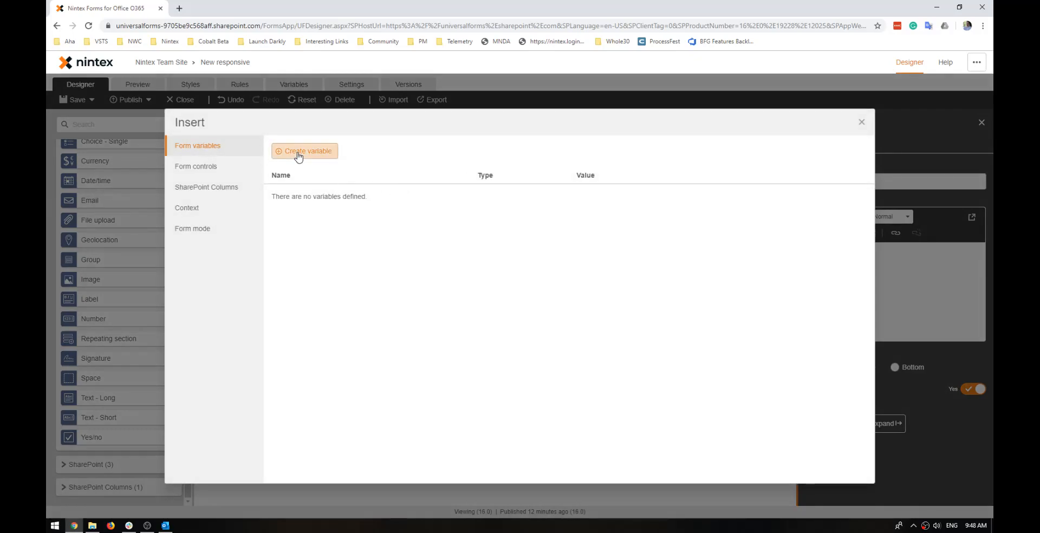
{"action": "left_click", "coordinate": [412, 226]}
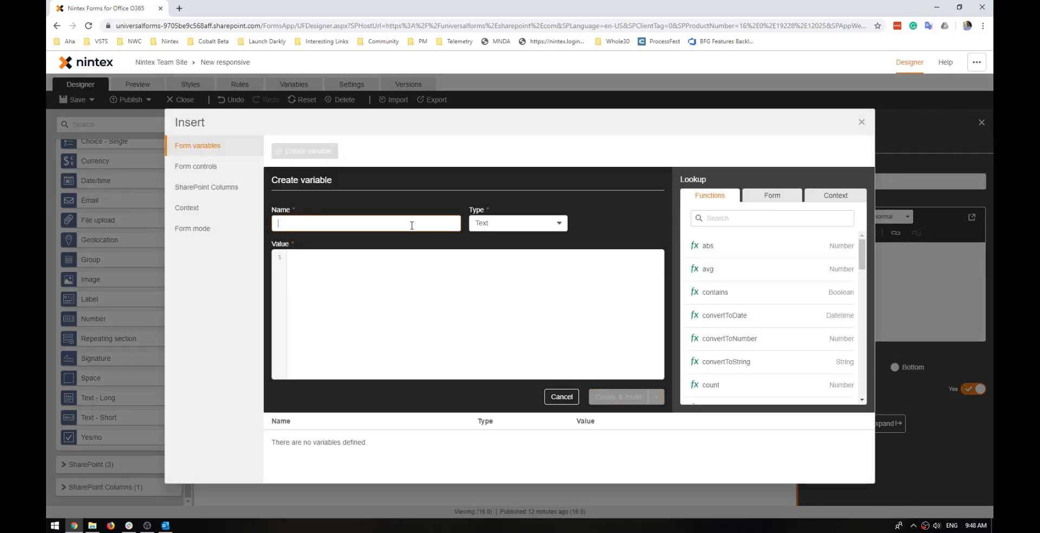
{"action": "type", "text": "lbl_Total"}
{"action": "key", "text": "Tab"}
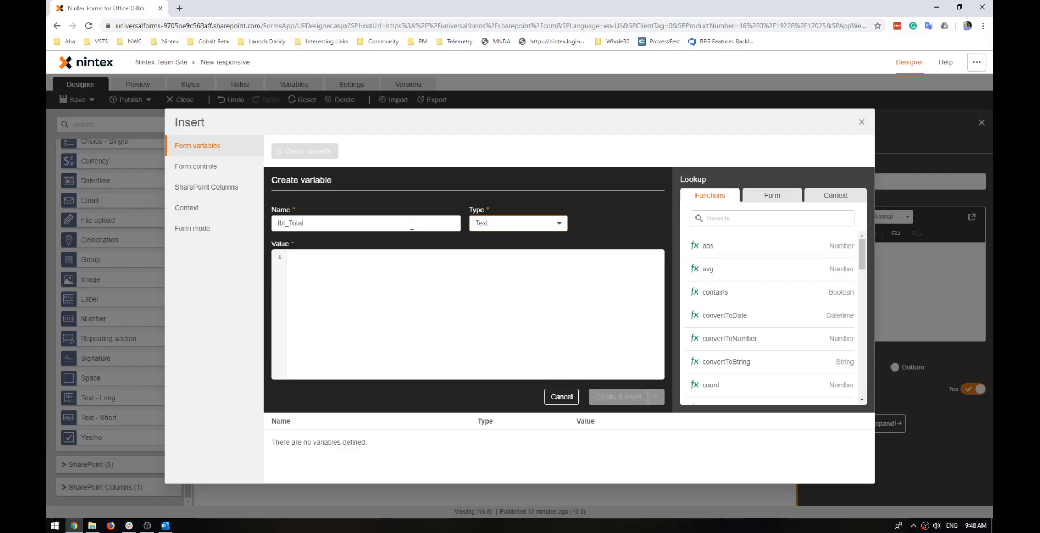
Enter the variable's value as "$" + (Form.Price*Form.Quantity).
{"action": "left_click", "coordinate": [411, 269]}
{"action": "type", "text": "\""}
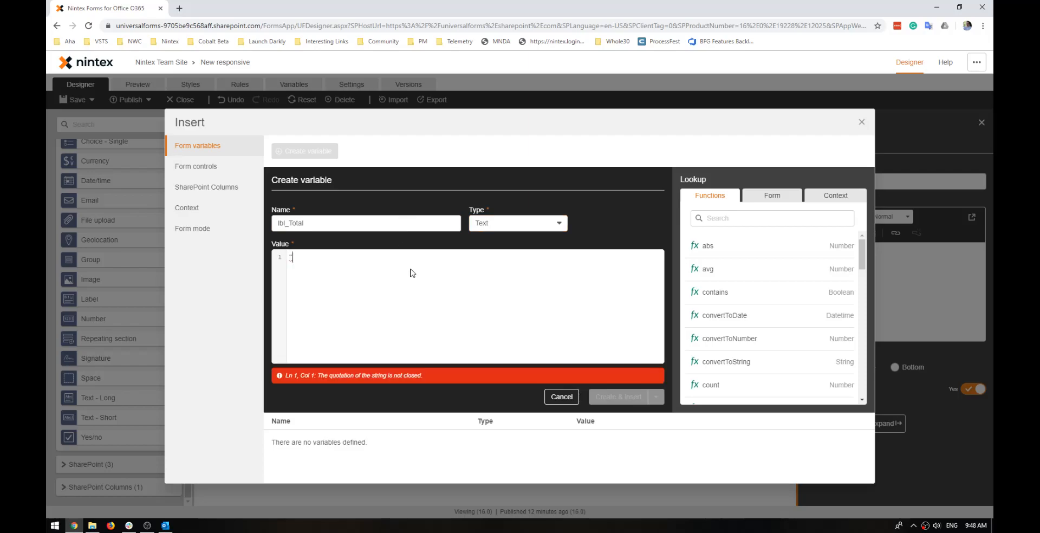
{"action": "type", "text": "$\""}
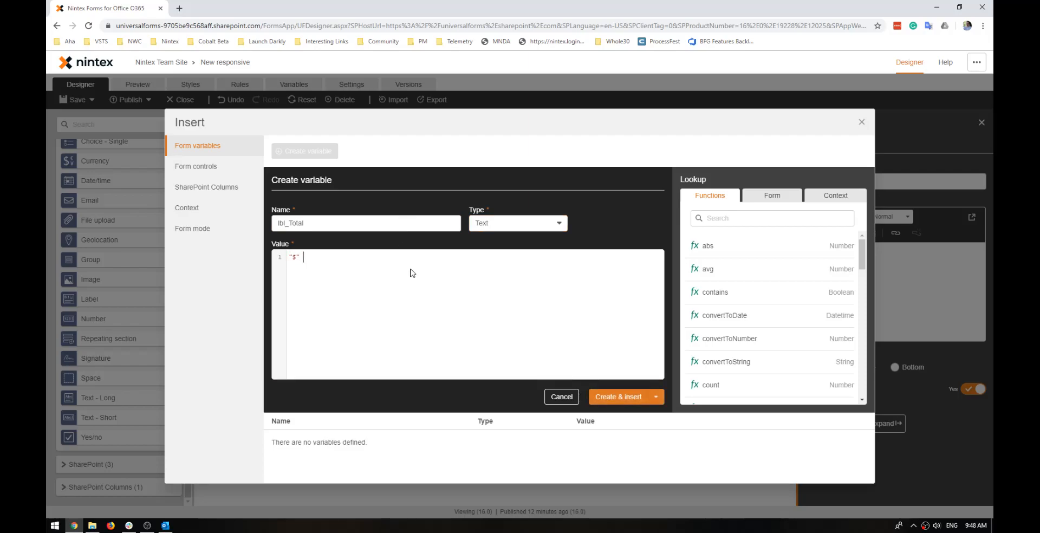
{"action": "type", "text": " ([Form].[Price]*"}
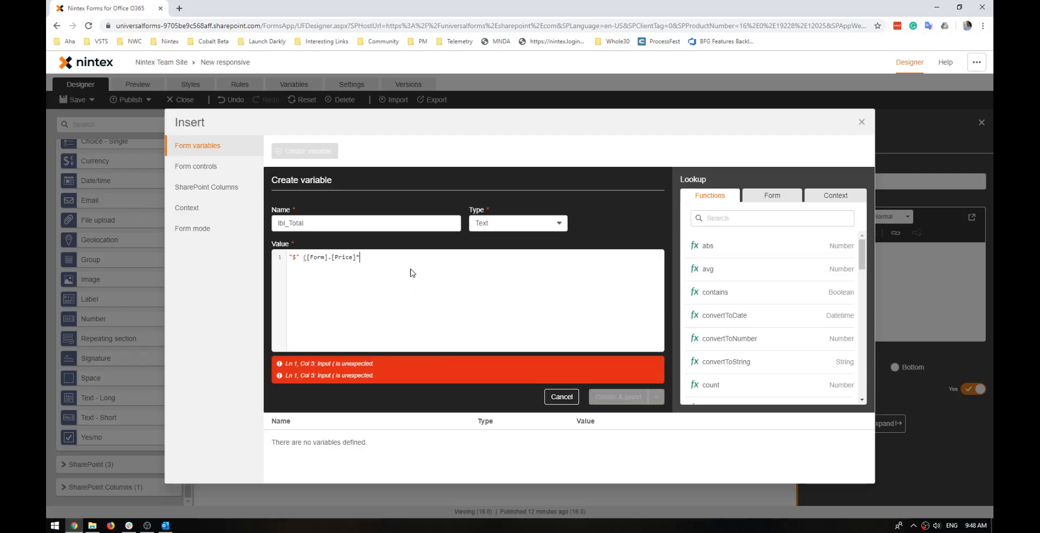
{"action": "key", "text": "ctrl+shift+Left"}
{"action": "key", "text": "ctrl+shift+Left"}
{"action": "key", "text": "ctrl+shift+Left"}
{"action": "key", "text": "ctrl+shift+Left"}
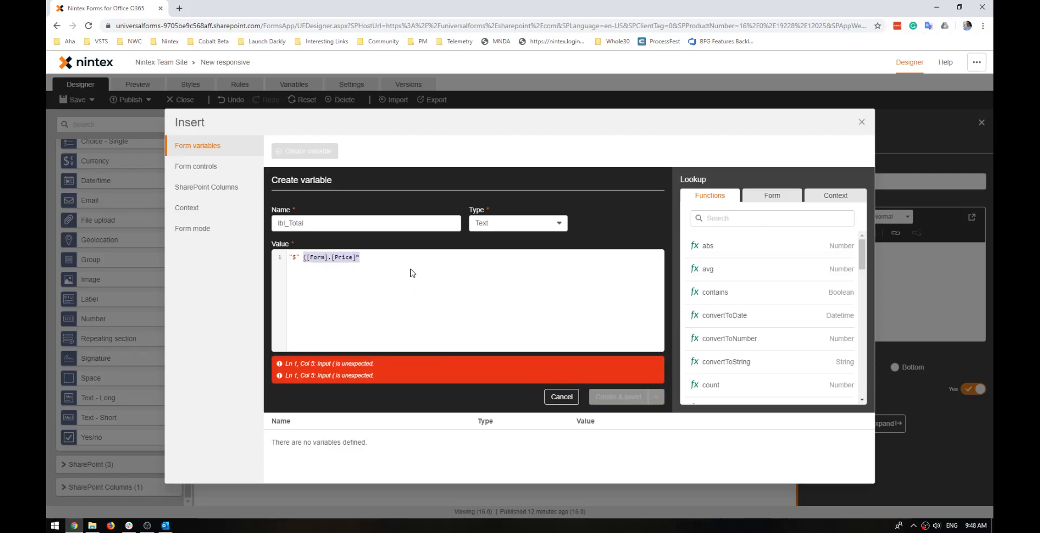
{"action": "type", "text": "+ (Form.Price"}
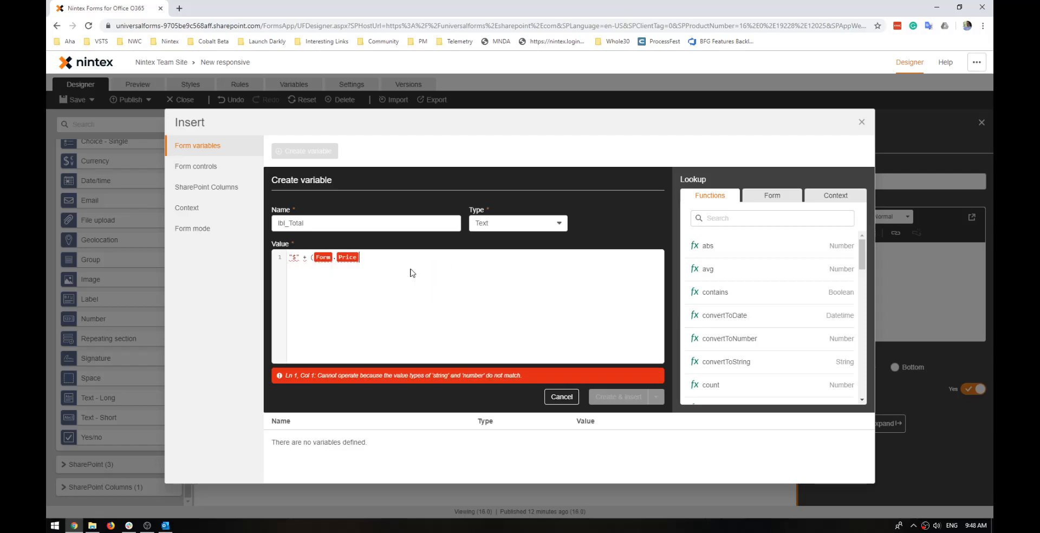
{"action": "type", "text": "*Form.Quantity"}
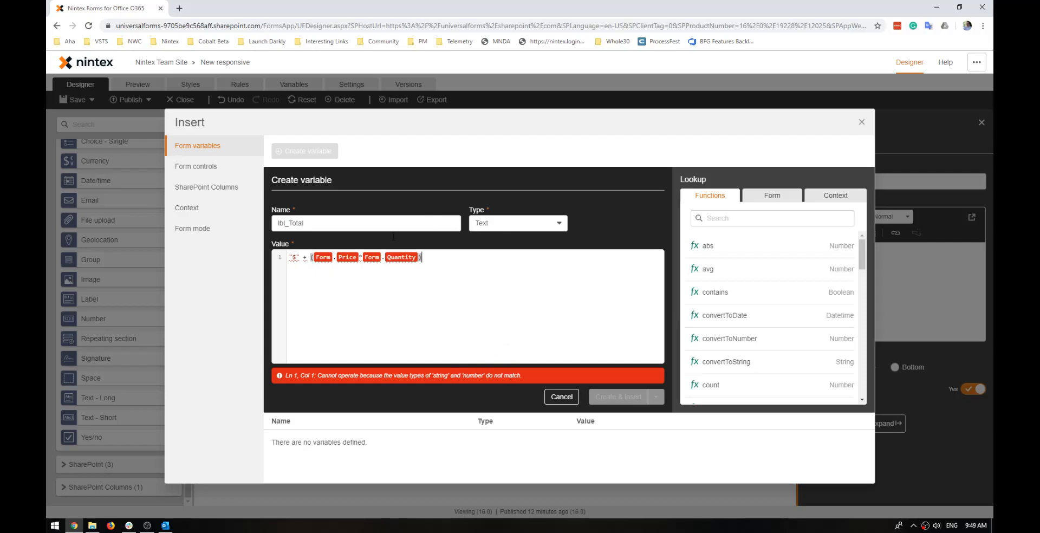
Wrap the Price times Quantity expression in convertToString, then create the variable and insert it into the label.
{"action": "left_click", "coordinate": [310, 259]}
{"action": "type", "text": "coi"}
{"action": "key", "text": "BackSpace"}
{"action": "type", "text": "nvertToString()"}
{"action": "key", "text": "Return"}
{"action": "key", "text": "End"}
{"action": "type", "text": ")"}
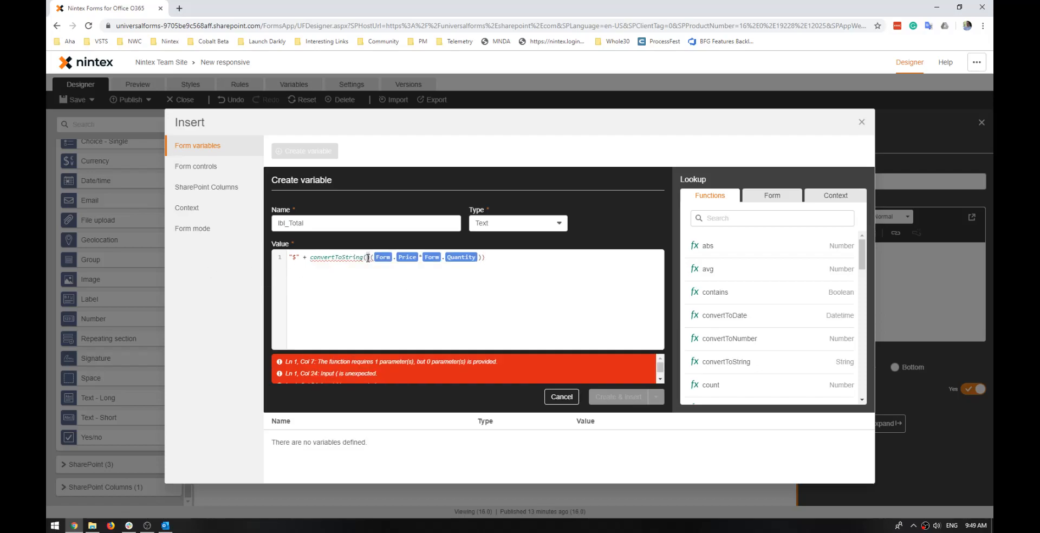
{"action": "key", "text": "BackSpace"}
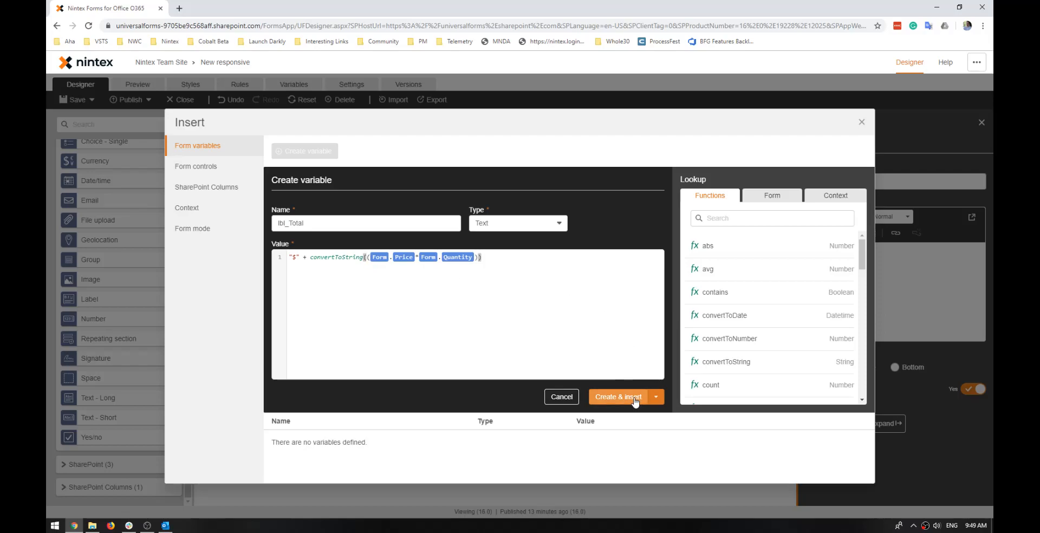
{"action": "left_click", "coordinate": [617, 398]}
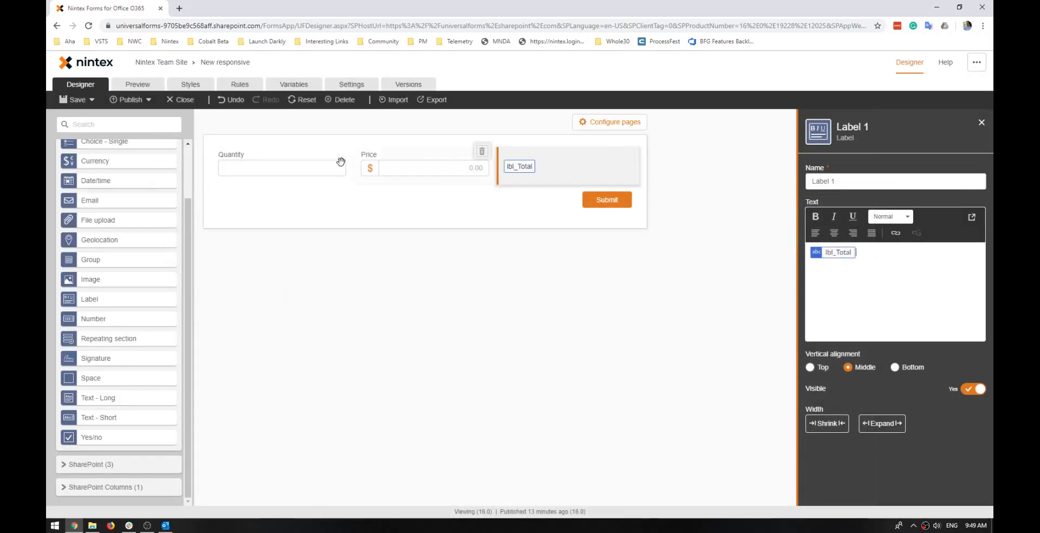
Preview the form with a Quantity of 12 and a Price of 6 to check the calculated label.
{"action": "left_click", "coordinate": [131, 85]}
{"action": "left_click", "coordinate": [369, 158]}
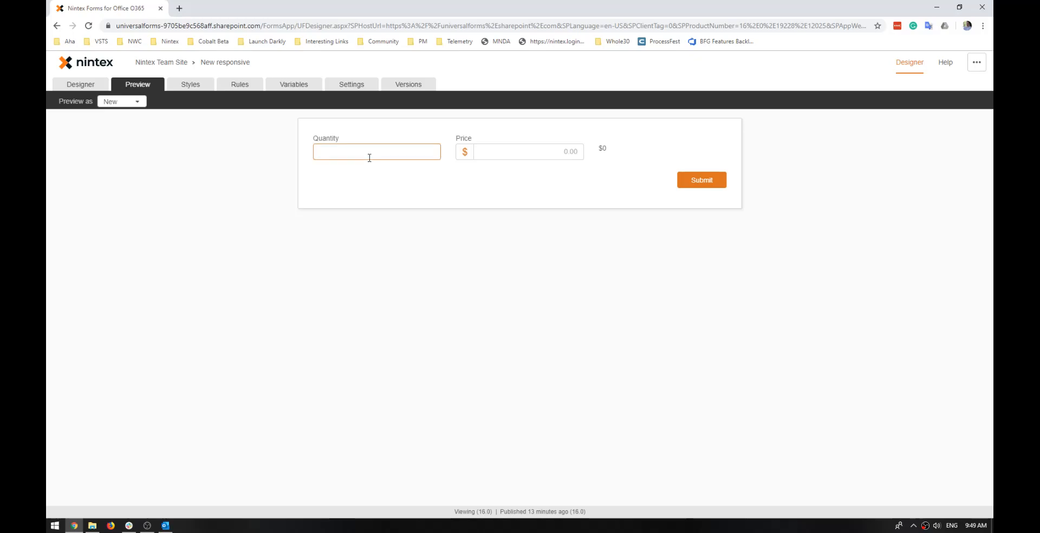
{"action": "left_click", "coordinate": [517, 159]}
{"action": "type", "text": "6"}
{"action": "left_click", "coordinate": [594, 193]}
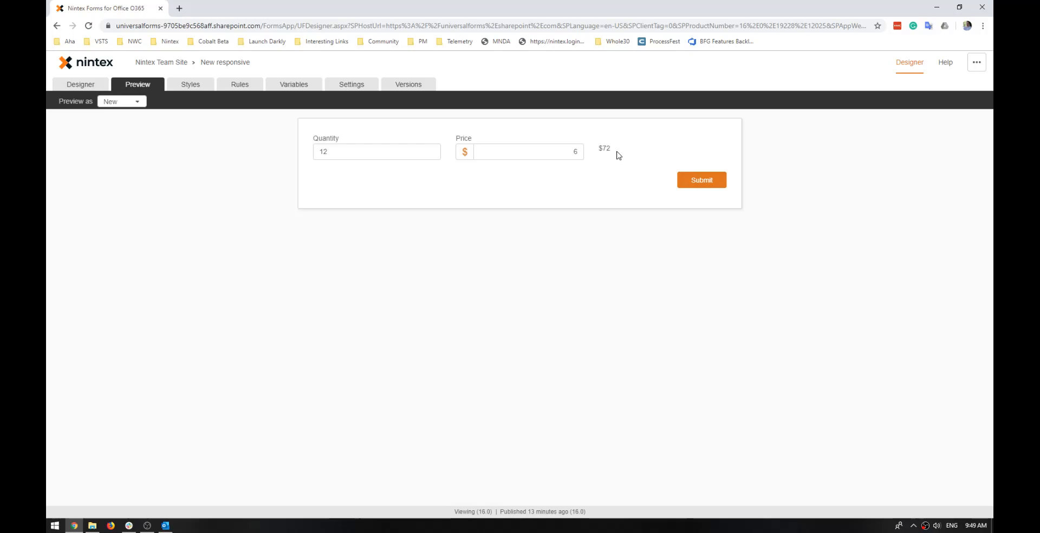
{"action": "left_click_drag", "start_coordinate": [598, 153], "coordinate": [613, 147]}
Back in the form design, replace the lbl_Total label with a Currency control titled Total.
{"action": "left_click", "coordinate": [82, 85]}
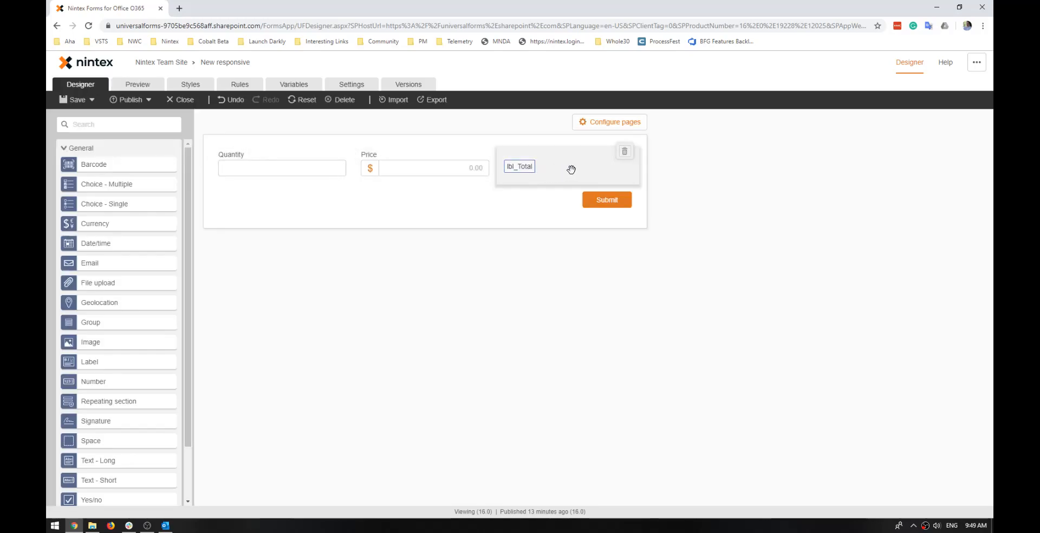
{"action": "left_click", "coordinate": [624, 151]}
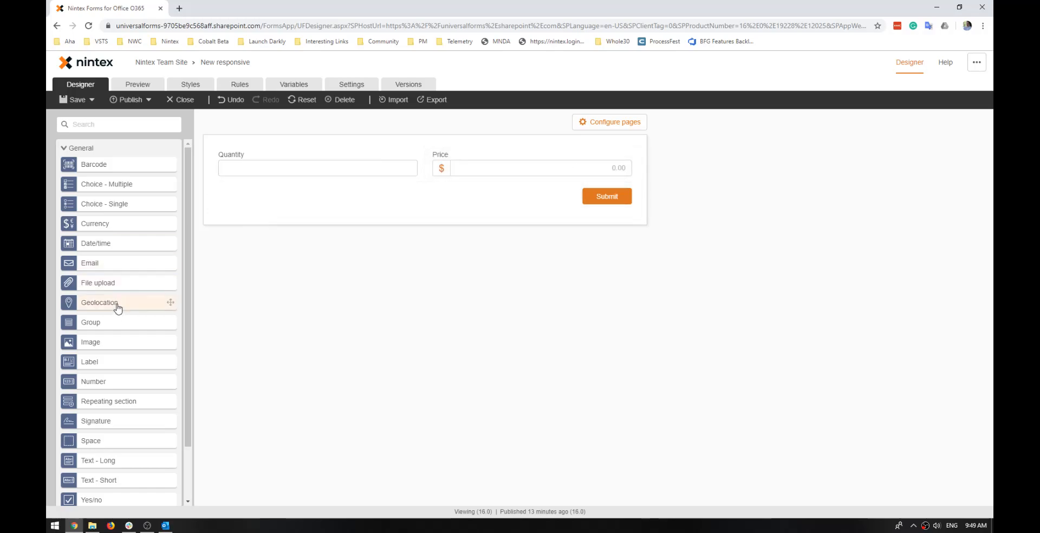
{"action": "mouse_move", "coordinate": [120, 227]}
{"action": "left_mouse_down"}
{"action": "mouse_move", "coordinate": [627, 169]}
{"action": "mouse_move", "coordinate": [571, 170]}
{"action": "left_mouse_up"}
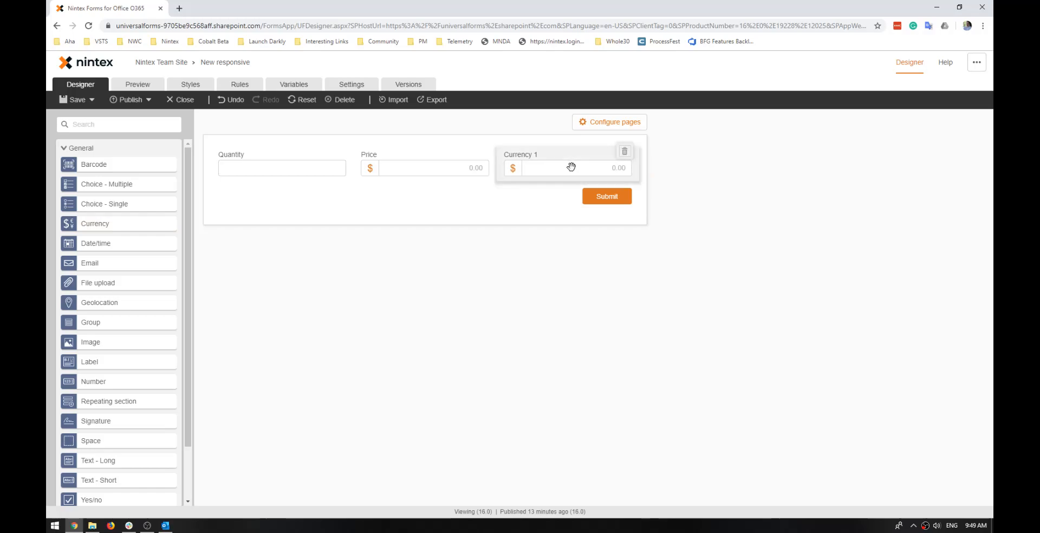
{"action": "left_click", "coordinate": [569, 172]}
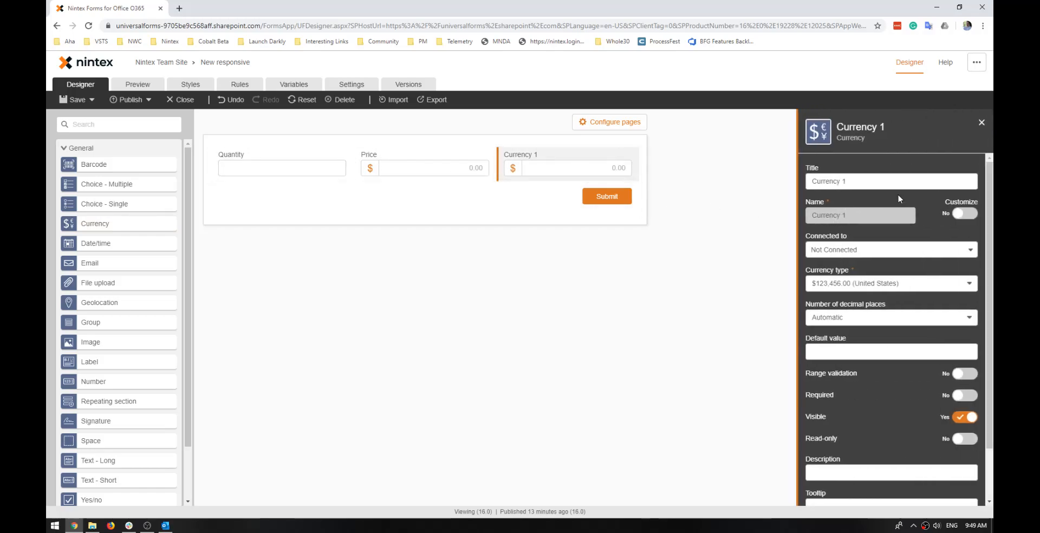
{"action": "type", "text": "Total"}
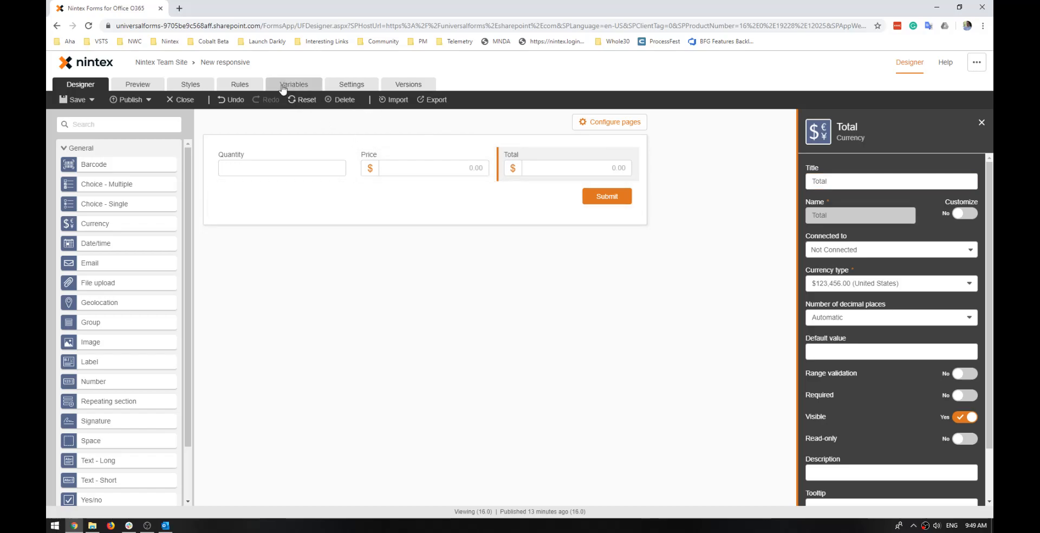
Copy the value formula from the lbl_Total form variable and leave its editor without updating.
{"action": "left_click", "coordinate": [282, 87]}
{"action": "left_click", "coordinate": [748, 187]}
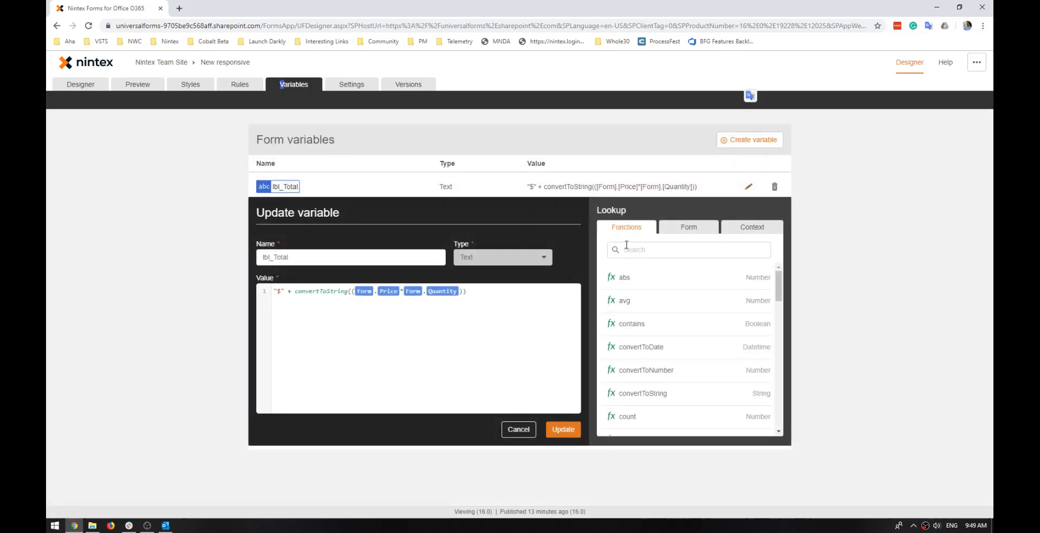
{"action": "left_click_drag", "start_coordinate": [471, 294], "coordinate": [257, 282]}
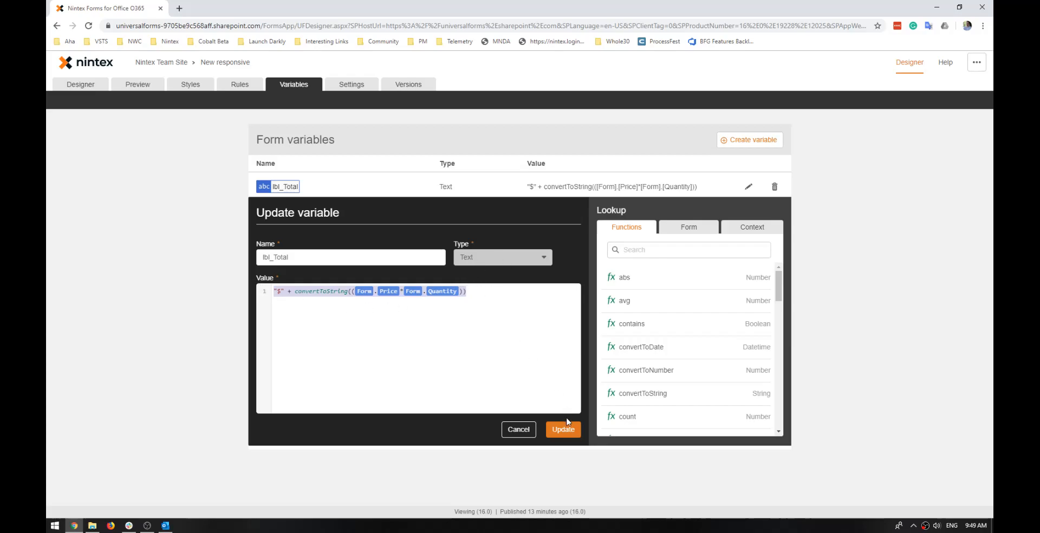
{"action": "left_click", "coordinate": [526, 430]}
Start a new form variable of type Integer and paste the copied formula as its value.
{"action": "left_click", "coordinate": [737, 141]}
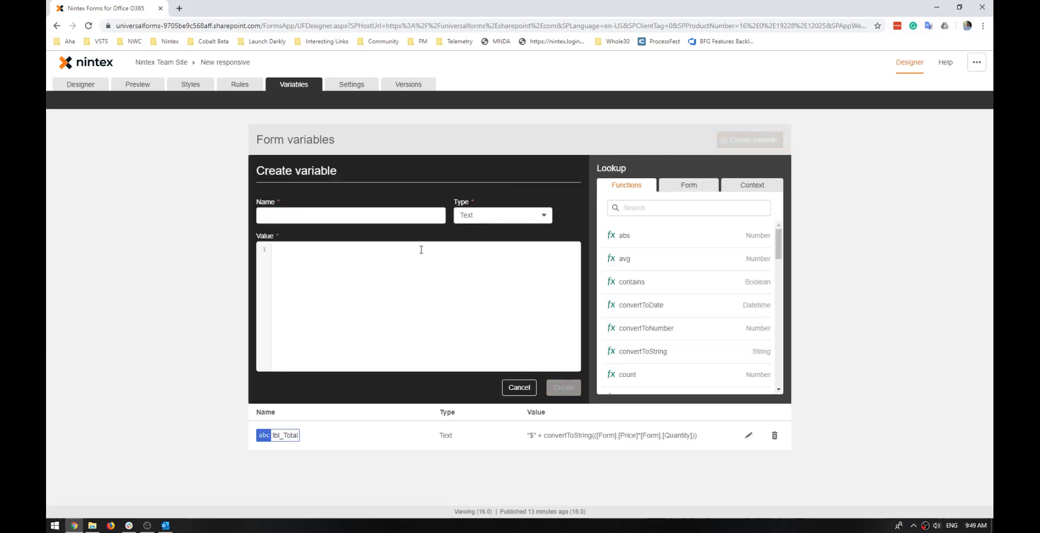
{"action": "left_click", "coordinate": [486, 217]}
{"action": "left_click", "coordinate": [488, 237]}
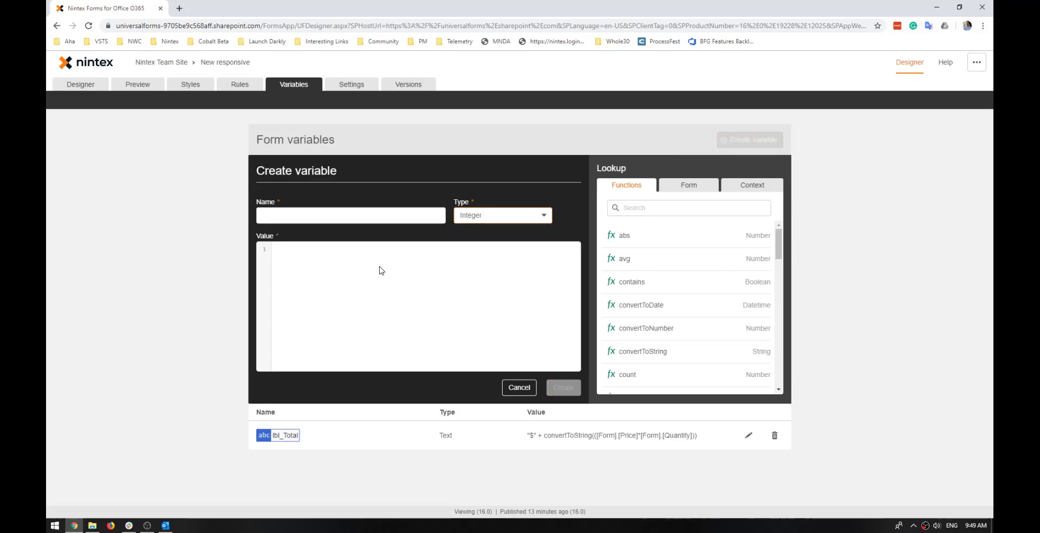
{"action": "type", "text": "\"$\" + convertToString(([Form].[Price]*[Form].[Quantity]))"}
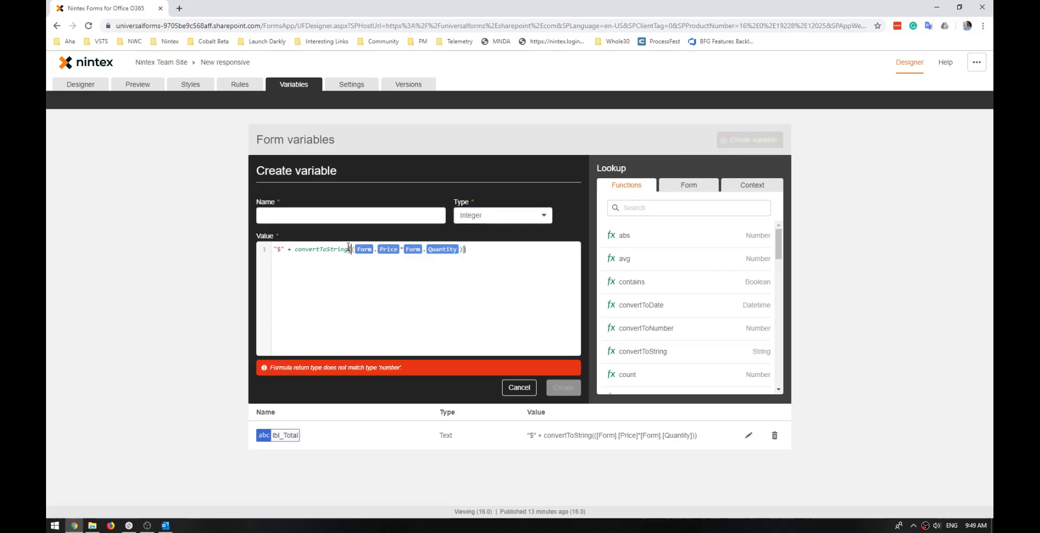
Reduce the pasted formula to Form.Price*Form.Quantity, removing the dollar text, convertToString and all parentheses.
{"action": "left_click_drag", "start_coordinate": [350, 248], "coordinate": [198, 250]}
{"action": "key", "text": "BackSpace"}
{"action": "key", "text": "End"}
{"action": "key", "text": "BackSpace"}
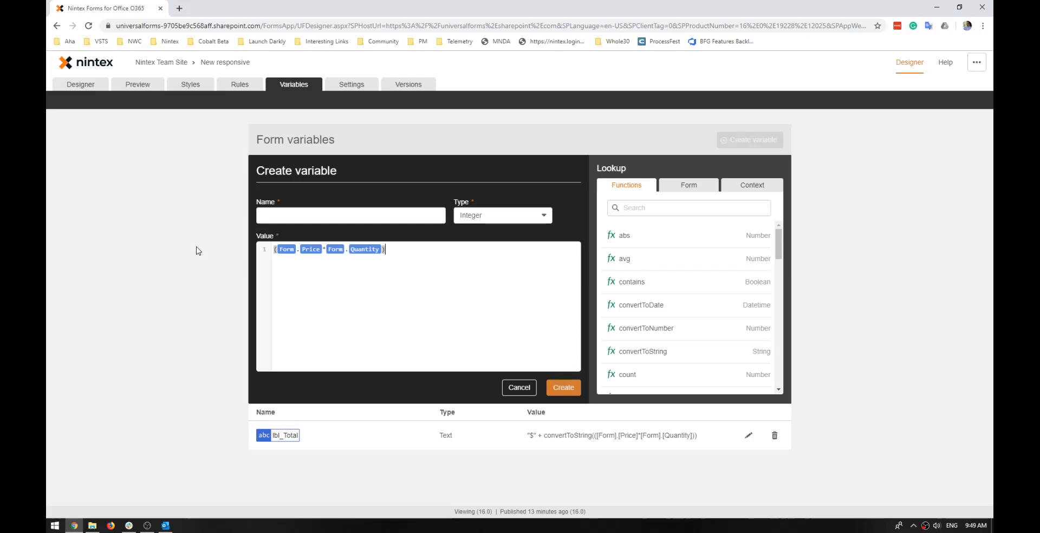
{"action": "key", "text": "Home"}
{"action": "key", "text": "Delete"}
Name the Integer variable int_Total and create it.
{"action": "left_click", "coordinate": [284, 215]}
{"action": "type", "text": "int_Tot"}
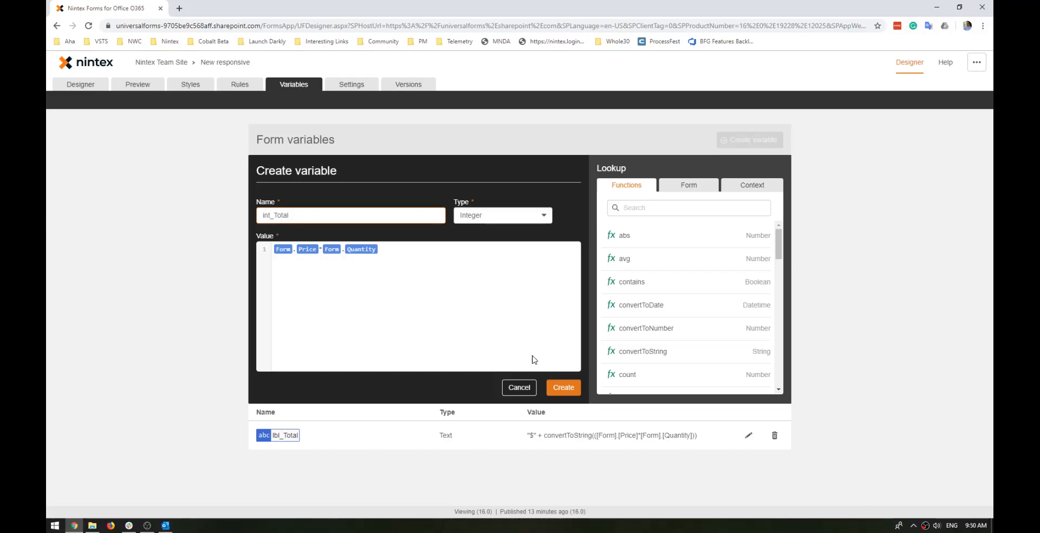
{"action": "left_click", "coordinate": [572, 388]}
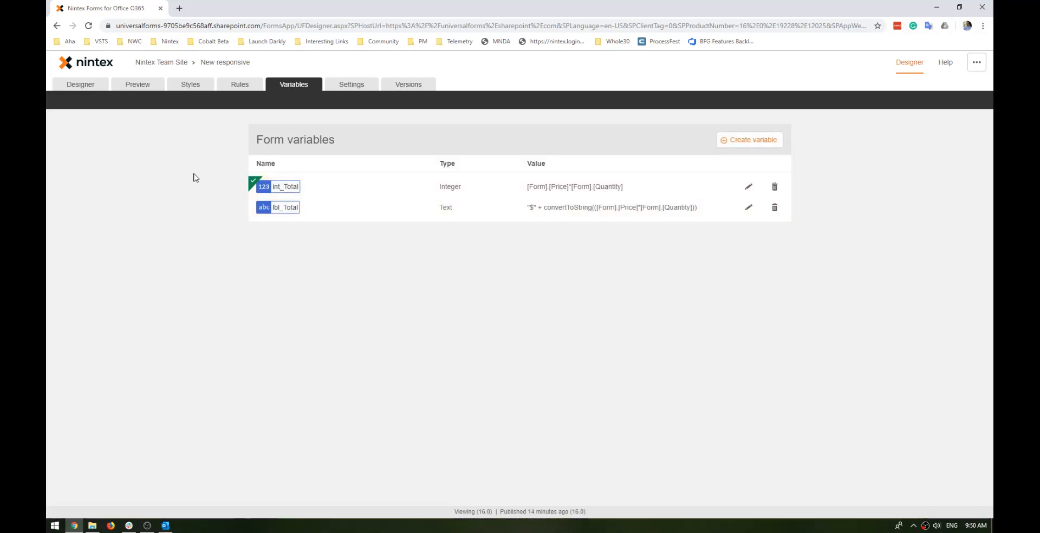
Add a new form input rule named "Set the total".
{"action": "left_click", "coordinate": [81, 84]}
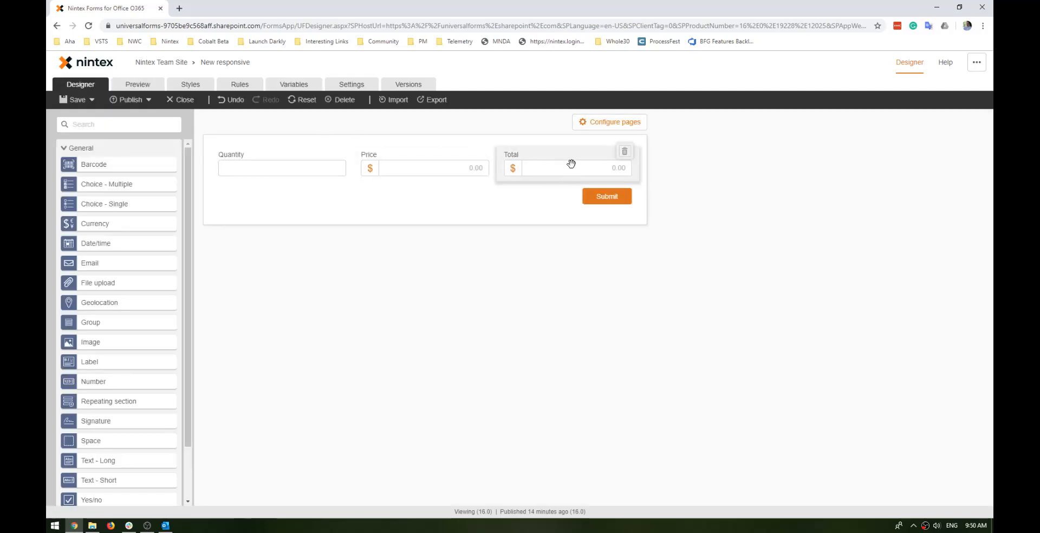
{"action": "left_click", "coordinate": [230, 86]}
{"action": "left_click", "coordinate": [761, 147]}
{"action": "left_click", "coordinate": [366, 194]}
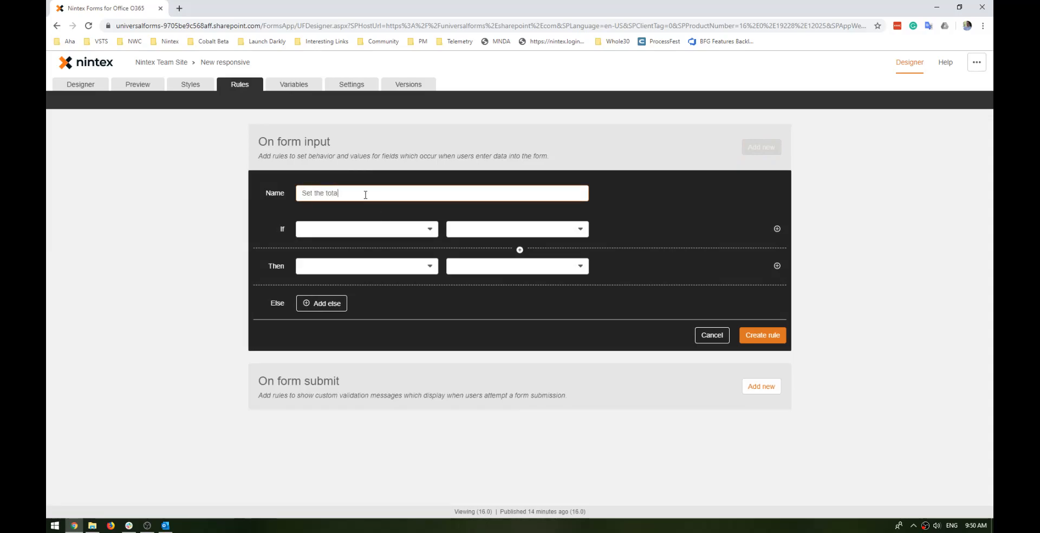
Set the rule's first condition to Price "Is filled" and add a second condition row joined by "and".
{"action": "left_click", "coordinate": [374, 229]}
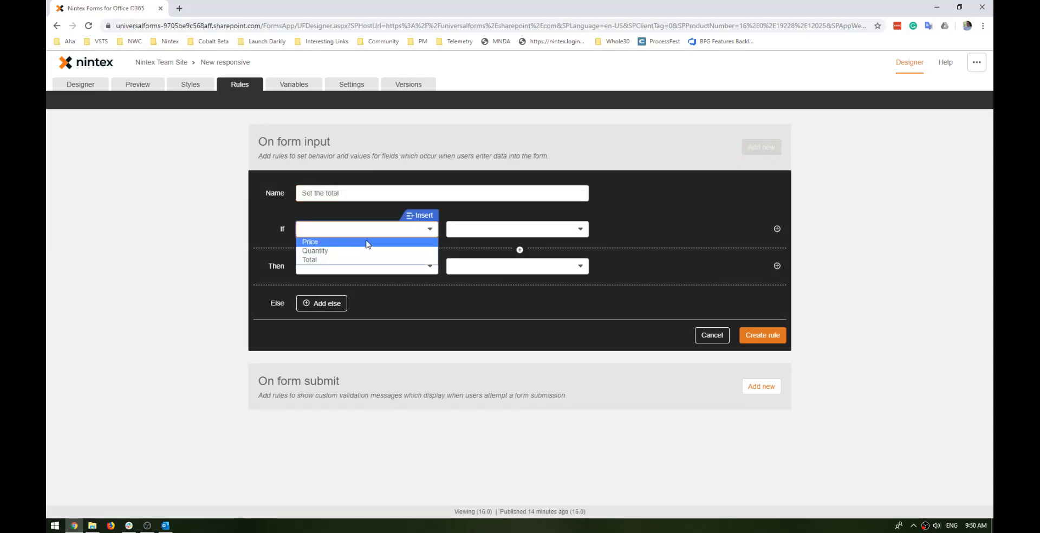
{"action": "left_click", "coordinate": [360, 241]}
{"action": "left_click", "coordinate": [491, 229]}
{"action": "left_click", "coordinate": [490, 294]}
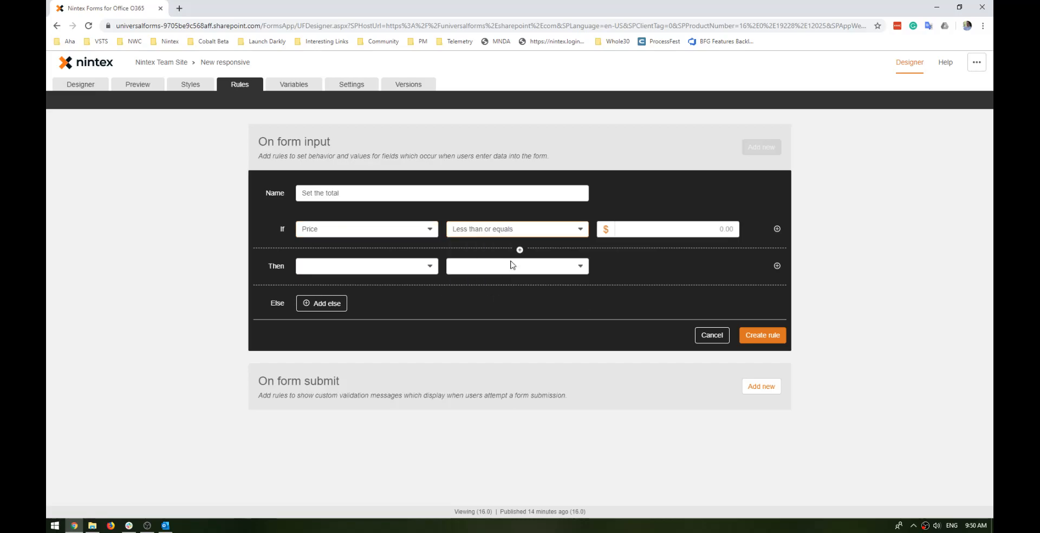
{"action": "left_click", "coordinate": [535, 229]}
{"action": "left_click", "coordinate": [498, 285]}
{"action": "left_click", "coordinate": [777, 229]}
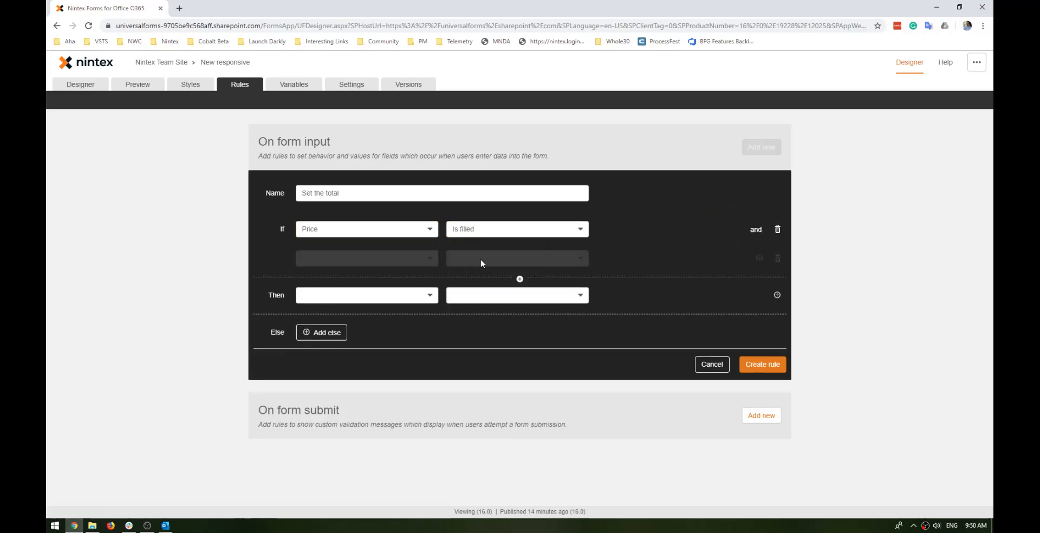
Set the rule's second condition to Quantity "Is filled".
{"action": "left_click", "coordinate": [343, 258]}
{"action": "left_click", "coordinate": [336, 277]}
{"action": "left_click", "coordinate": [477, 258]}
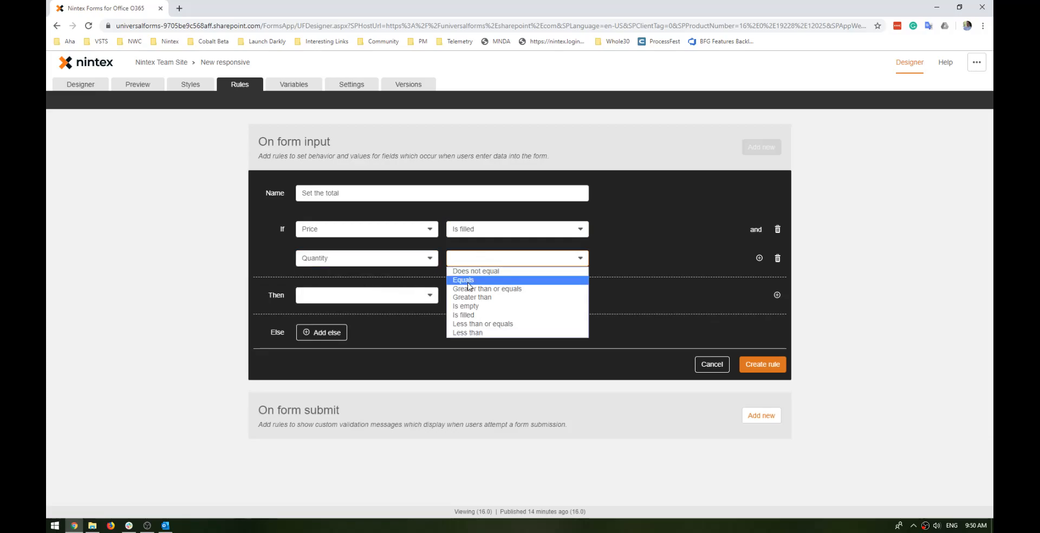
{"action": "left_click", "coordinate": [474, 315]}
Set the rule's Then action to act on the Value of the Total field.
{"action": "left_click", "coordinate": [386, 299]}
{"action": "left_click", "coordinate": [337, 335]}
{"action": "left_click", "coordinate": [476, 298]}
{"action": "left_click", "coordinate": [466, 378]}
Check which form variables can be inserted as the Total value, without inserting any.
{"action": "left_click", "coordinate": [694, 293]}
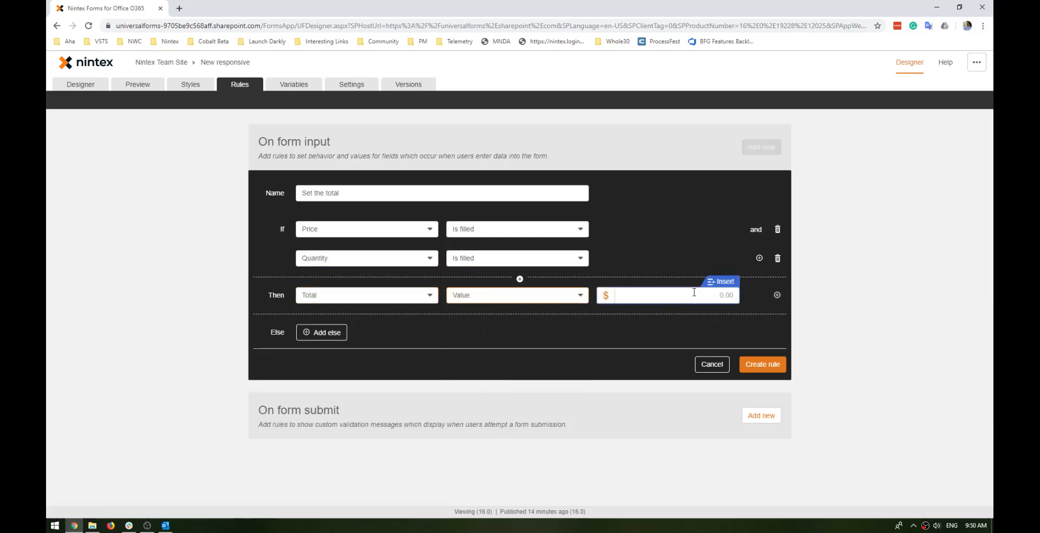
{"action": "left_click", "coordinate": [724, 282]}
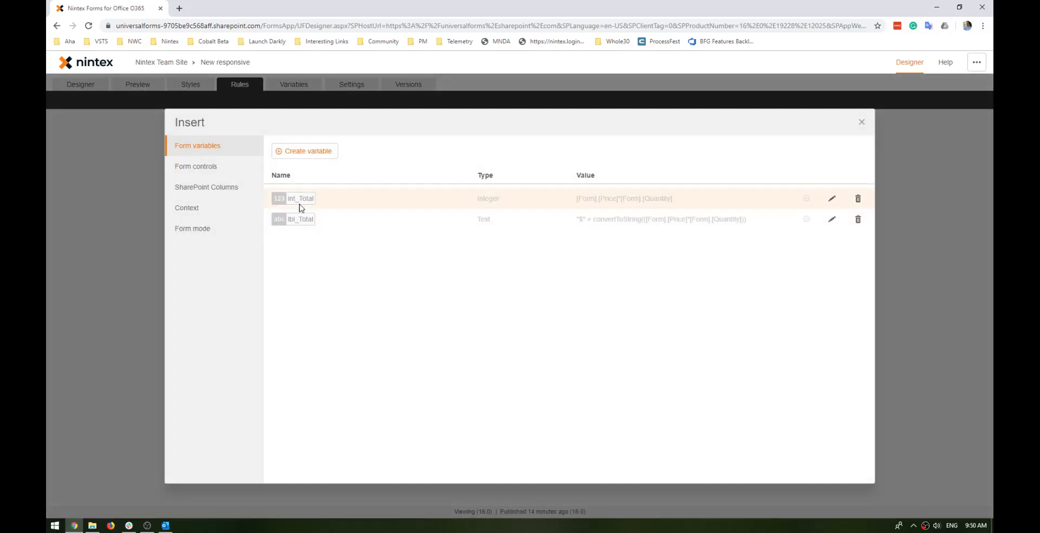
{"action": "left_click_drag", "start_coordinate": [483, 201], "coordinate": [500, 200]}
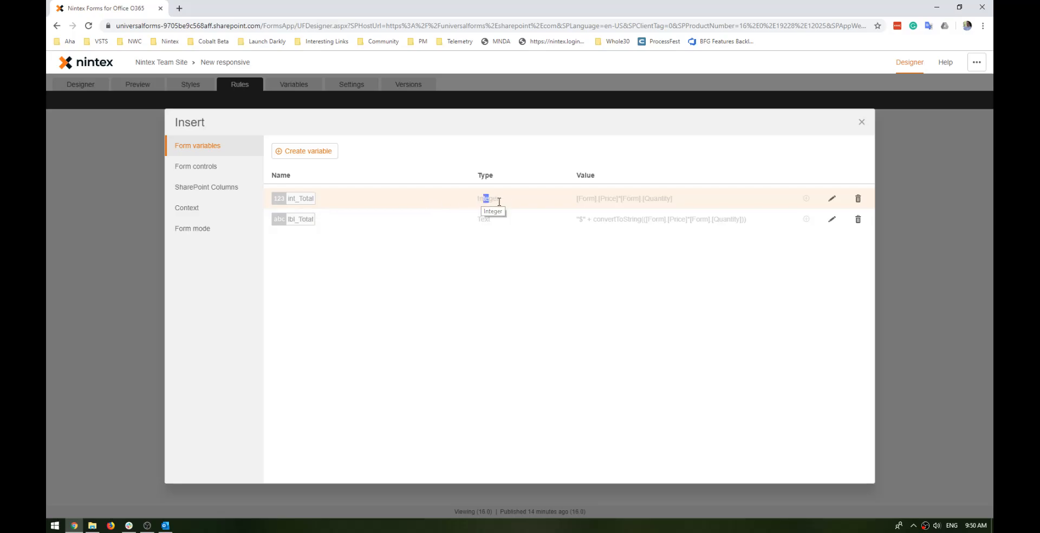
{"action": "left_click", "coordinate": [862, 122]}
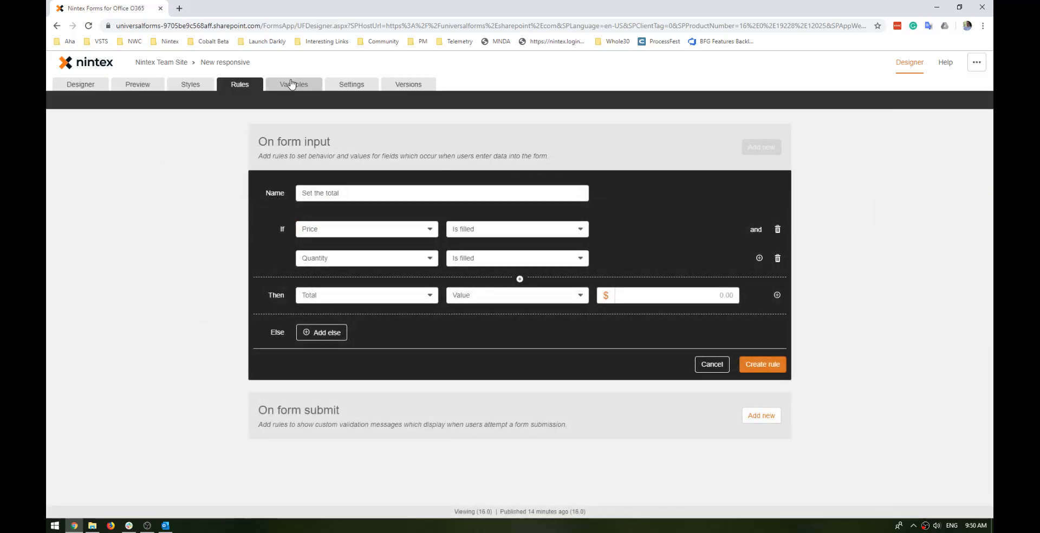
Keep the pending changes and create the "Set the total" rule with its Total value left empty.
{"action": "left_click", "coordinate": [300, 89]}
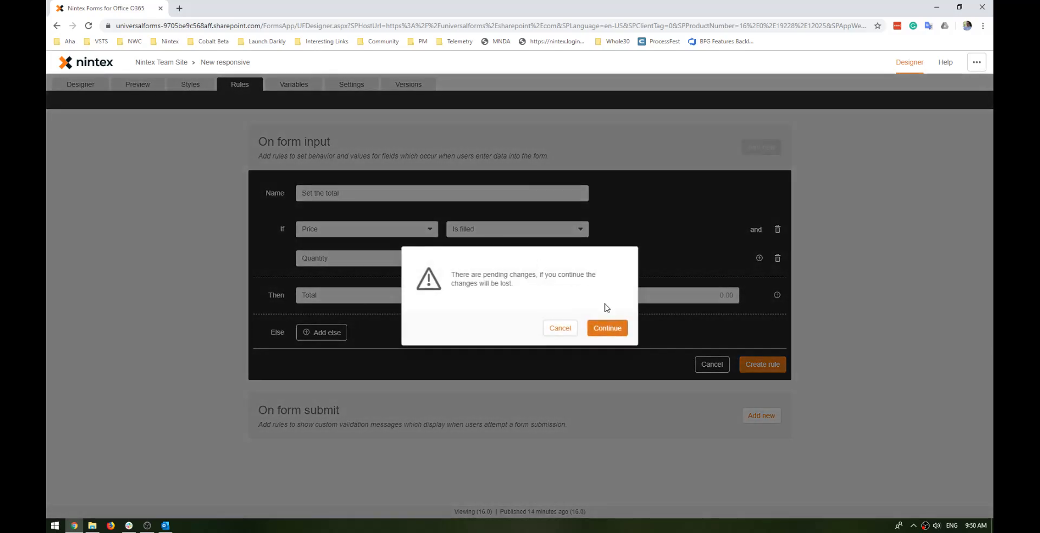
{"action": "left_click", "coordinate": [573, 334]}
{"action": "left_click", "coordinate": [761, 362]}
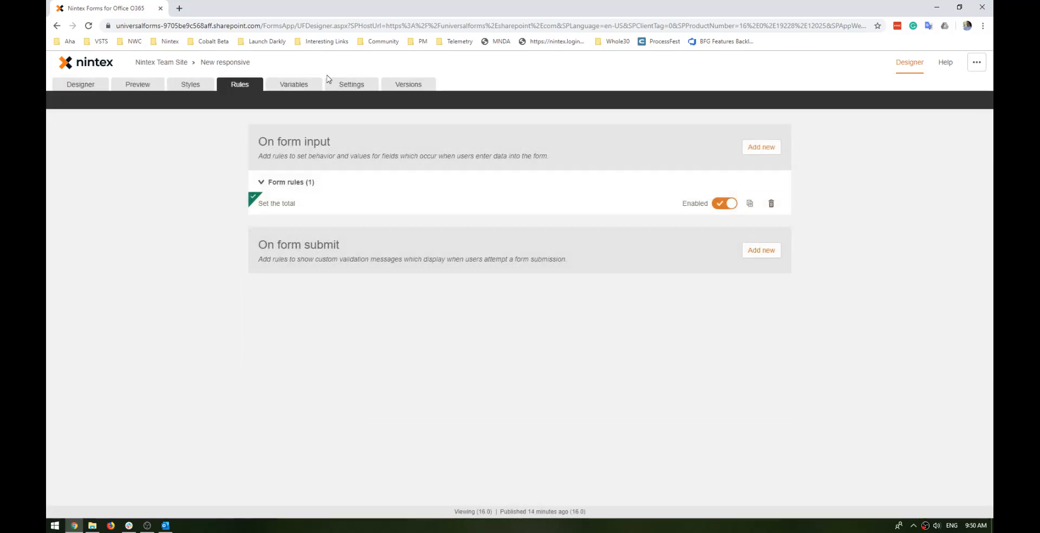
Copy the formula from the int_Total form variable, leave its editor without updating, and delete the variable.
{"action": "left_click", "coordinate": [310, 84]}
{"action": "left_click", "coordinate": [749, 187]}
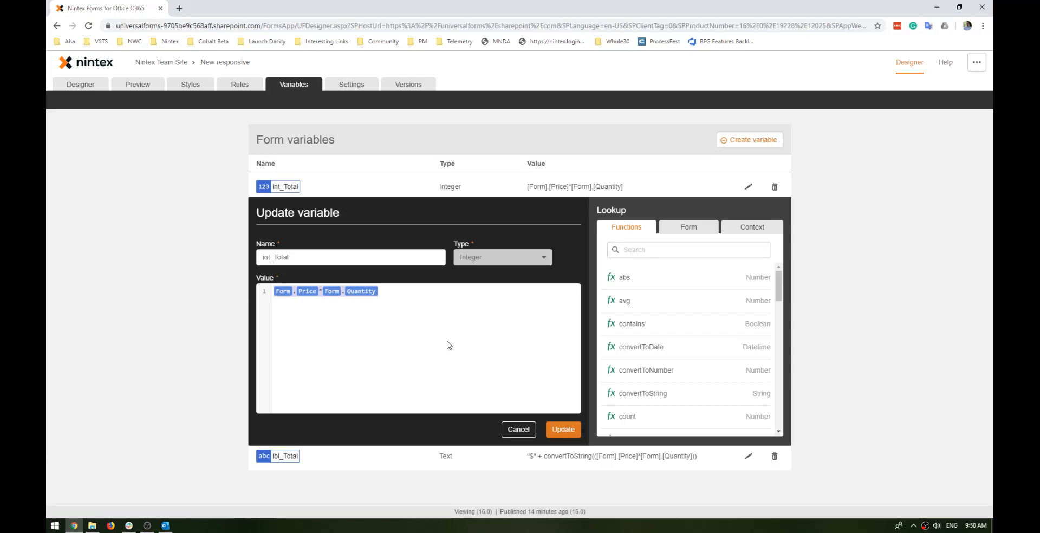
{"action": "left_click", "coordinate": [518, 430]}
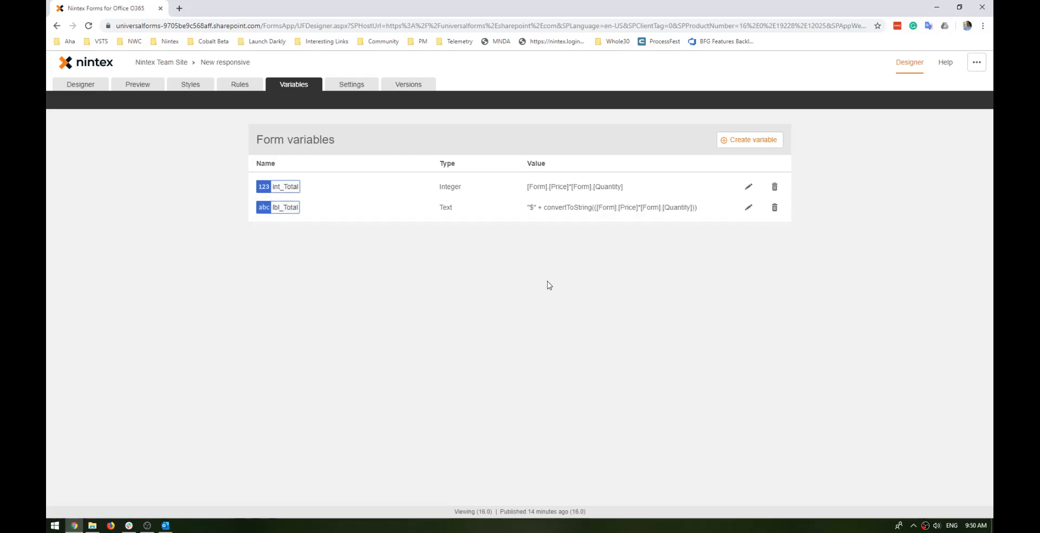
{"action": "left_click", "coordinate": [774, 188]}
{"action": "left_click", "coordinate": [754, 186]}
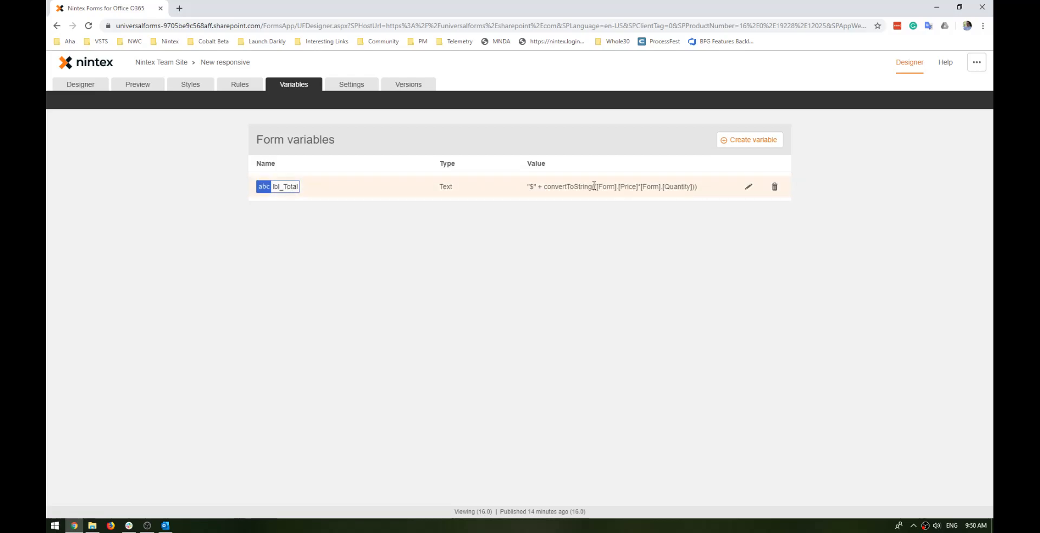
Create a Decimal form variable named dec_Total with the copied formula Form.Price*Form.Quantity.
{"action": "left_click", "coordinate": [753, 139]}
{"action": "left_click", "coordinate": [374, 249]}
{"action": "type", "text": "Form.Price*Form.Quantity"}
{"action": "left_click", "coordinate": [480, 216]}
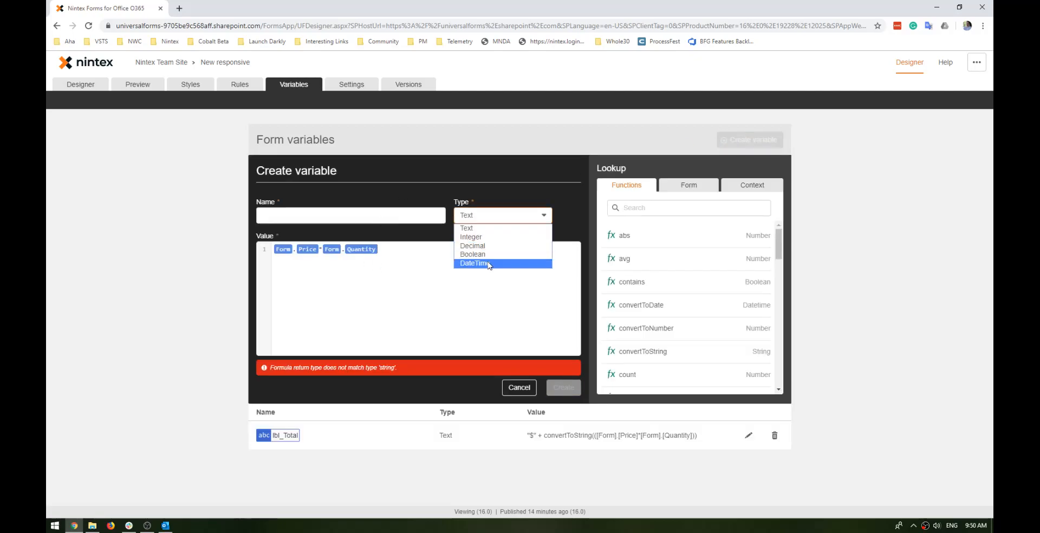
{"action": "left_click", "coordinate": [483, 246]}
{"action": "left_click", "coordinate": [352, 219]}
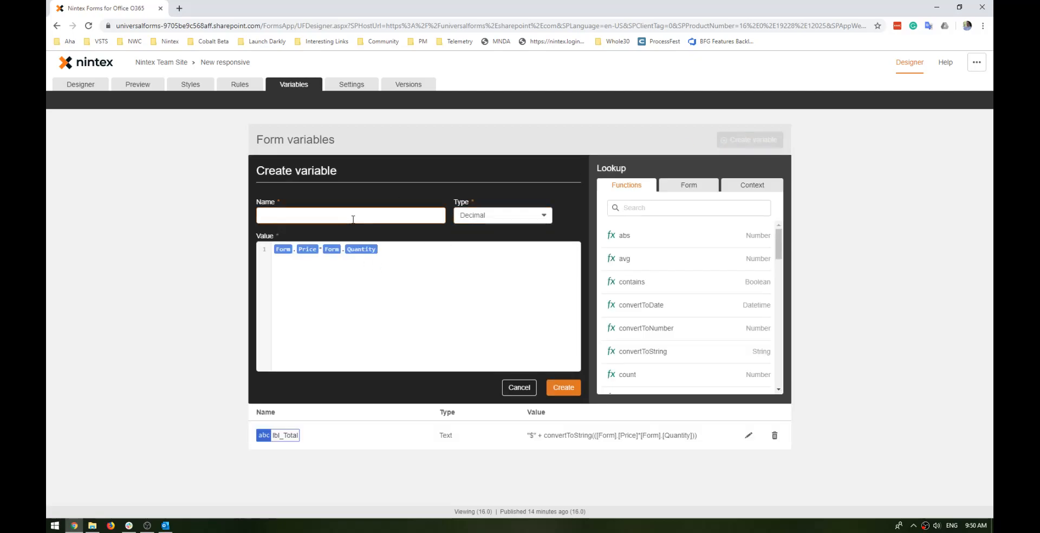
{"action": "type", "text": "S"}
{"action": "left_click", "coordinate": [571, 388]}
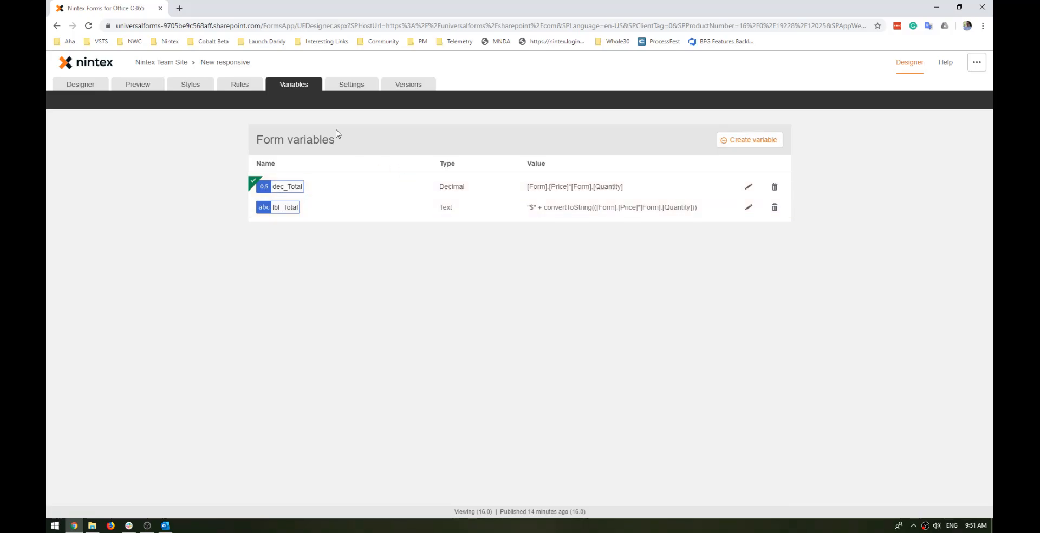
Insert the dec_Total variable as the Total value in the Then action of the "Set the total" rule.
{"action": "left_click", "coordinate": [240, 87]}
{"action": "left_click", "coordinate": [575, 209]}
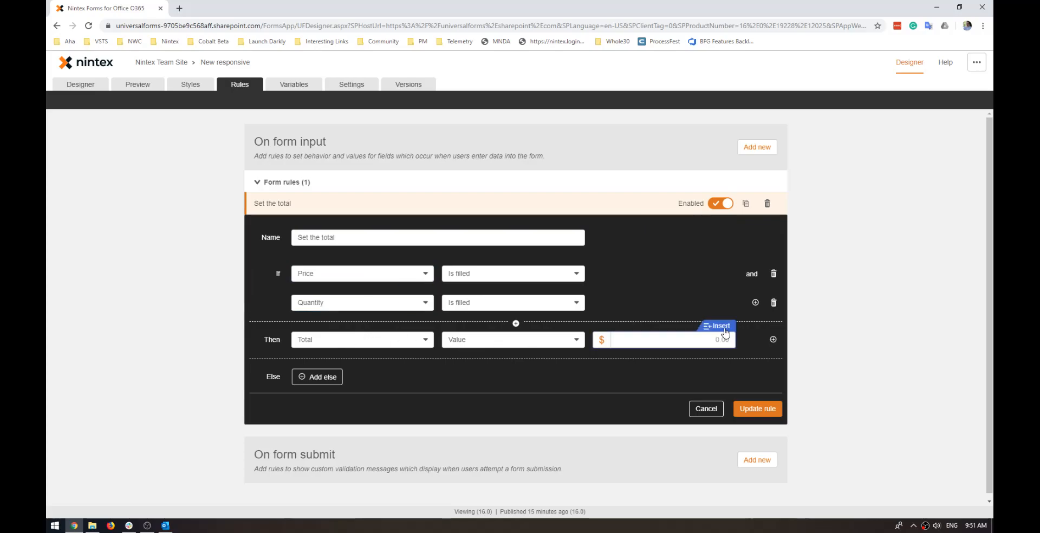
{"action": "left_click", "coordinate": [722, 327]}
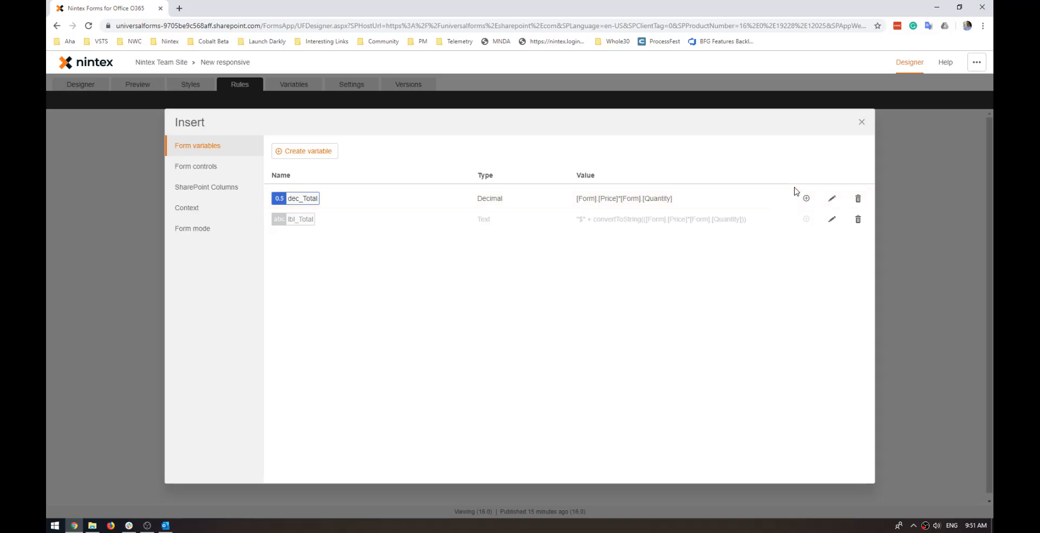
{"action": "left_click", "coordinate": [807, 200]}
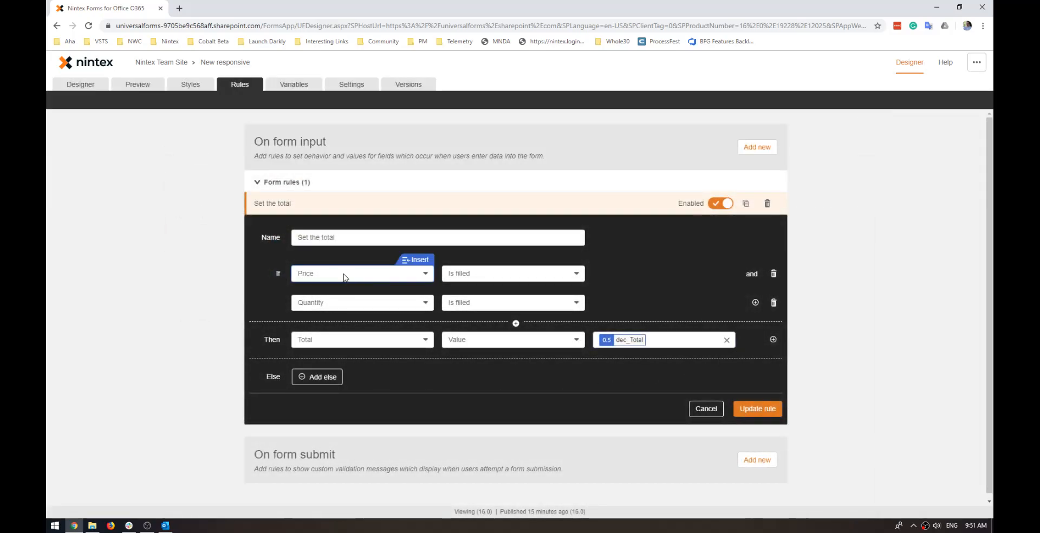
Add an Else action that sets the Total field's Value to empty, and update the rule.
{"action": "left_click", "coordinate": [328, 379]}
{"action": "left_click", "coordinate": [350, 381]}
{"action": "left_click", "coordinate": [326, 416]}
{"action": "left_click", "coordinate": [477, 378]}
{"action": "left_click", "coordinate": [479, 469]}
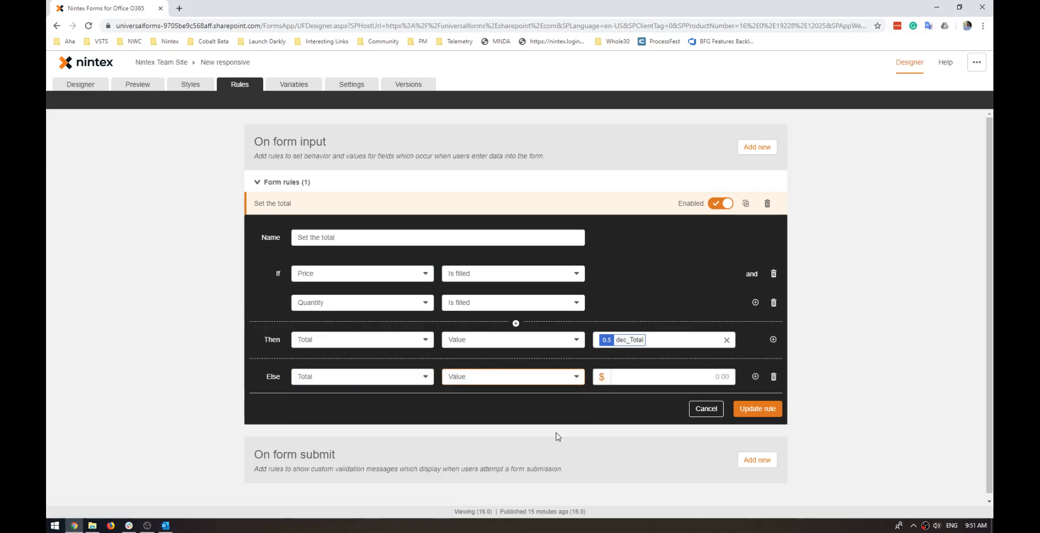
{"action": "left_click", "coordinate": [757, 408]}
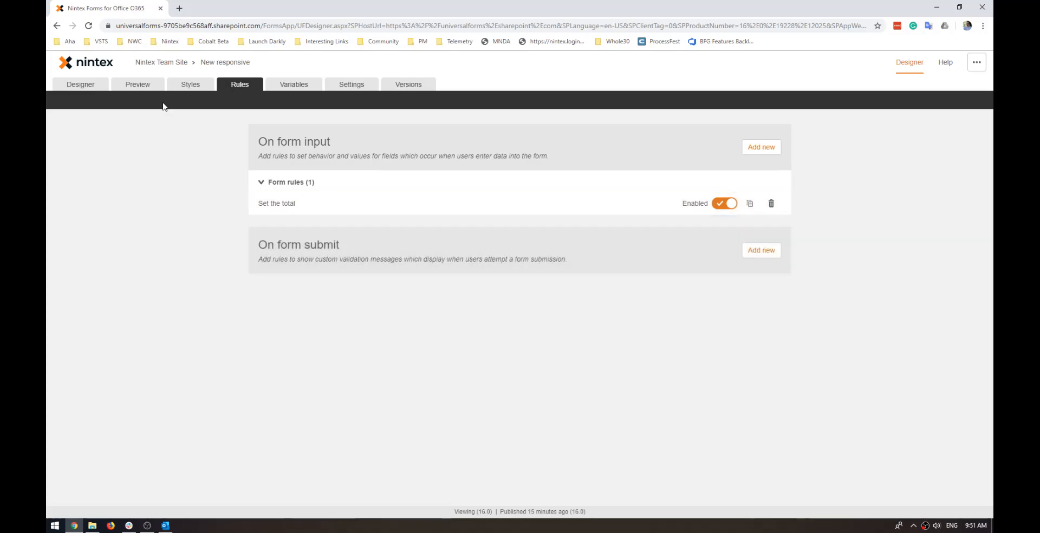
Preview the form and test the calculation with Quantity 5 and Price 5.
{"action": "left_click", "coordinate": [133, 87]}
{"action": "left_click", "coordinate": [366, 157]}
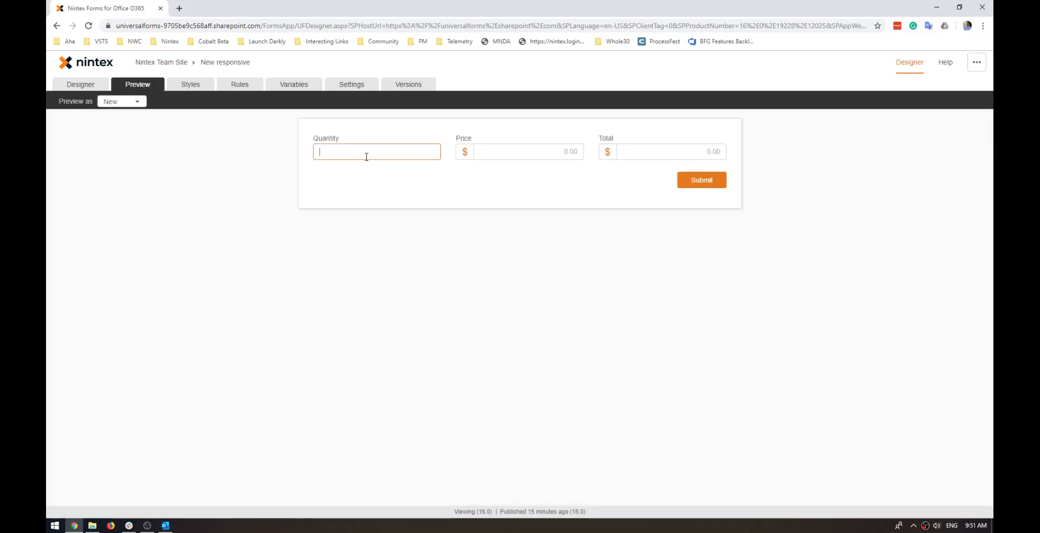
{"action": "left_click", "coordinate": [508, 150]}
{"action": "type", "text": "5"}
{"action": "left_click", "coordinate": [615, 186]}
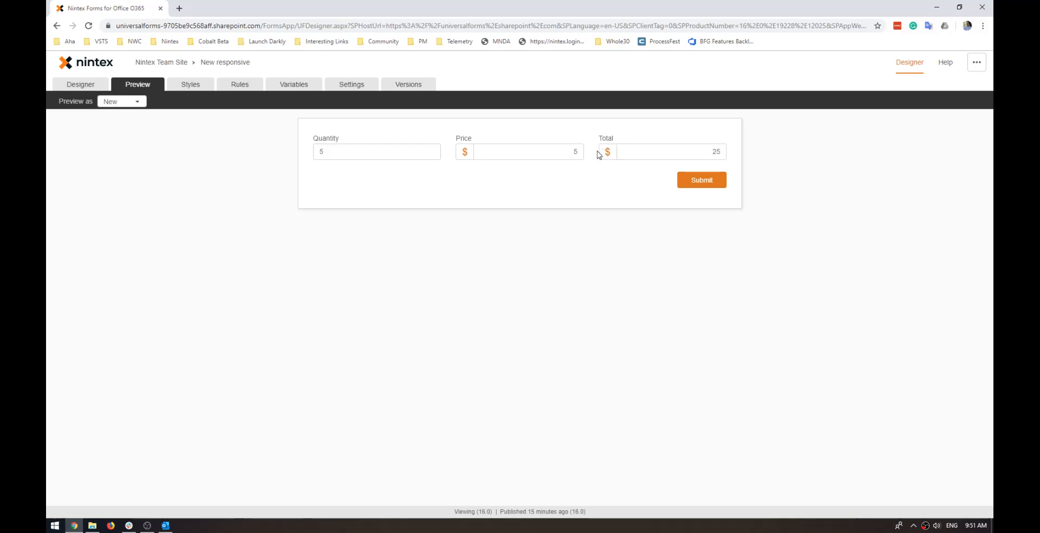
Clear the Quantity in the preview to test the rule's Else action.
{"action": "left_click_drag", "start_coordinate": [343, 153], "coordinate": [261, 152]}
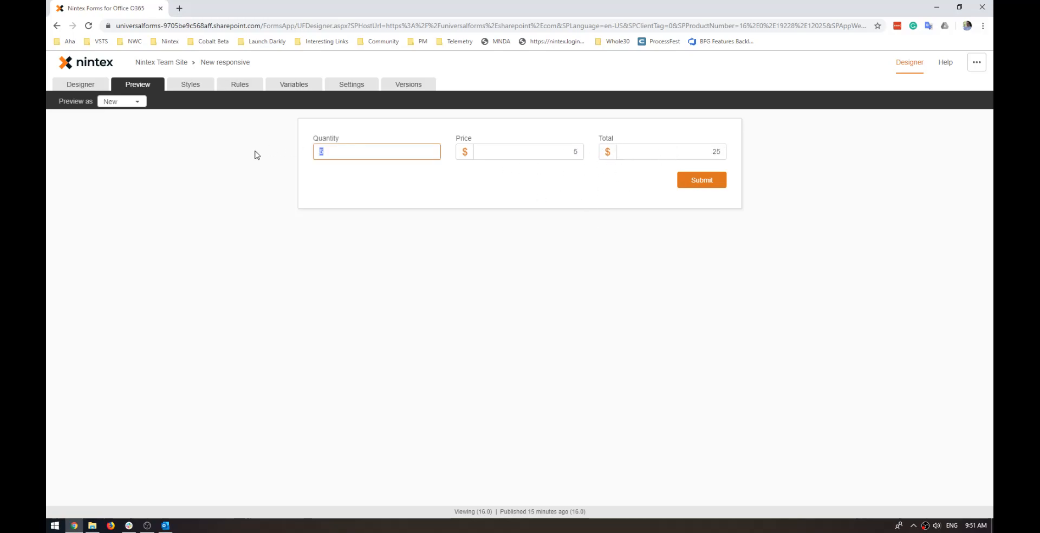
{"action": "key", "text": "BackSpace"}
{"action": "left_click", "coordinate": [444, 201]}
Test the calculation in the preview with Quantity 1323532 and Price 3463765.
{"action": "left_click", "coordinate": [392, 153]}
{"action": "type", "text": "1323532"}
{"action": "left_click", "coordinate": [395, 185]}
{"action": "left_click", "coordinate": [532, 150]}
{"action": "type", "text": "346376"}
{"action": "left_click", "coordinate": [542, 203]}
{"action": "left_click", "coordinate": [579, 148]}
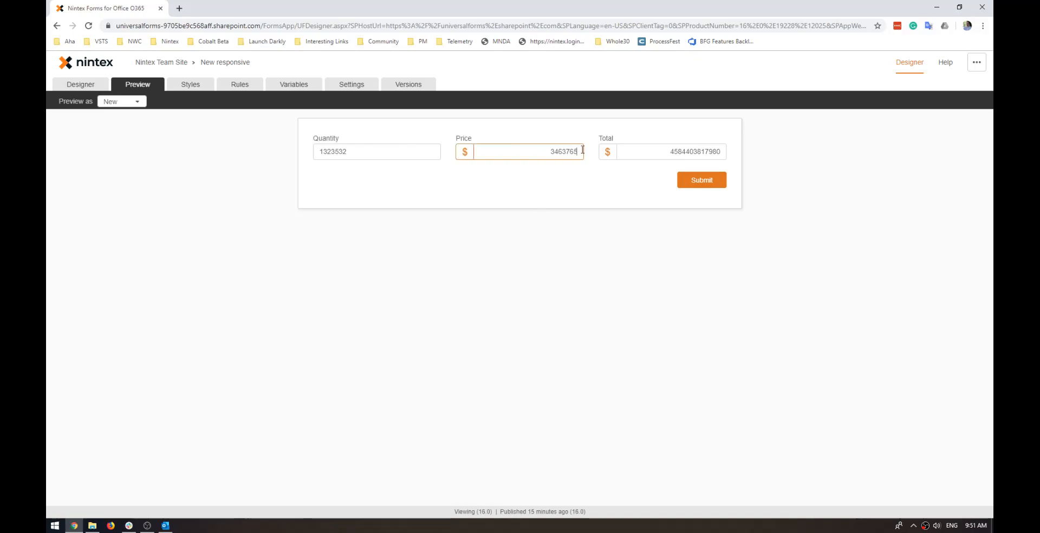